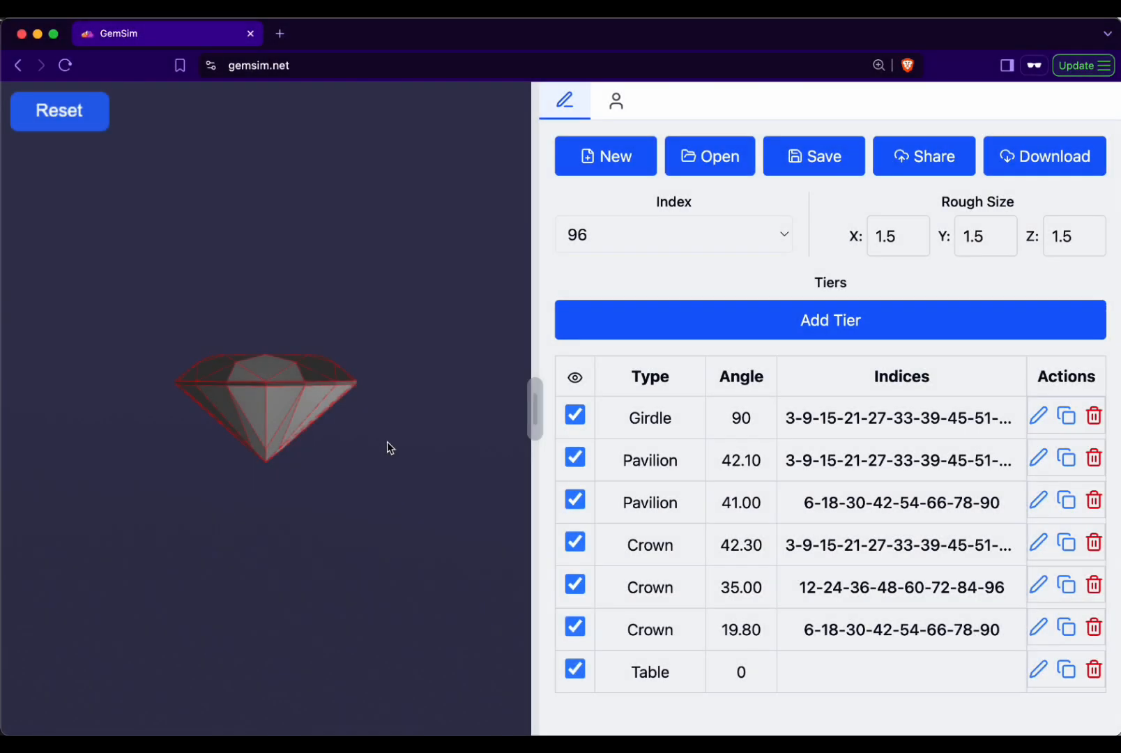
# - Widen the tier editor and open the girdle tier for editing to view its cutting plane on the gem
pyautogui.moveTo(387, 451); pyautogui.dragTo(301, 566)
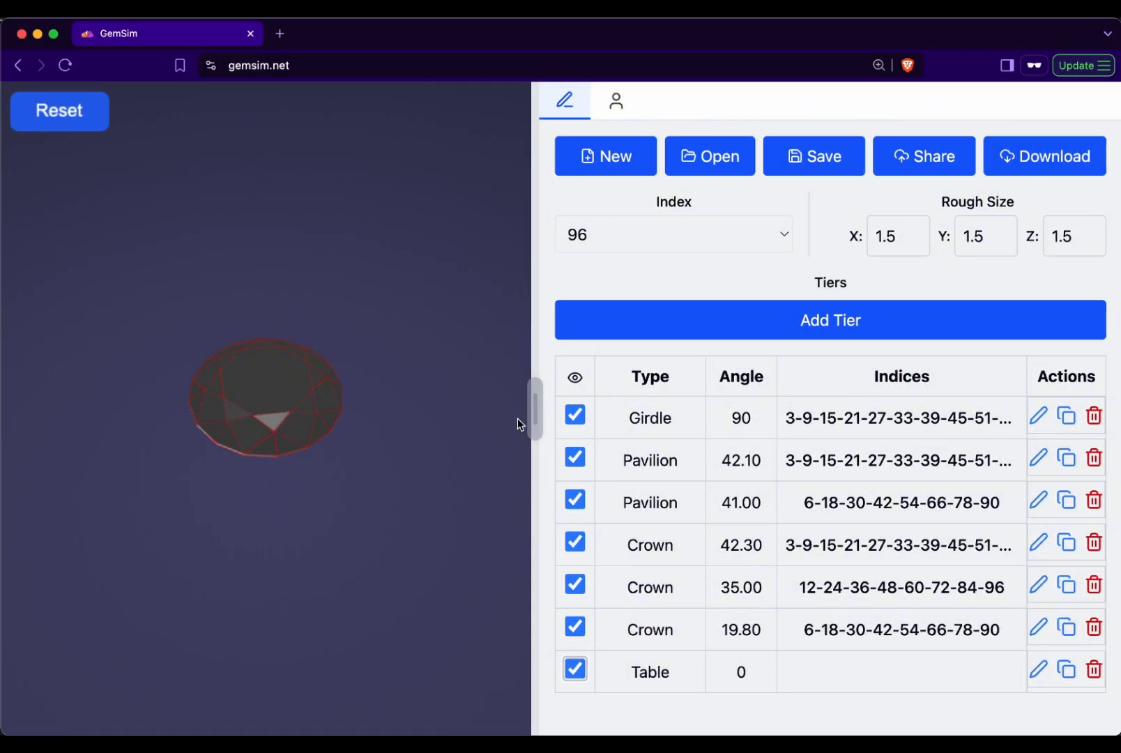
pyautogui.moveTo(531, 412)
pyautogui.mouseDown()
pyautogui.moveTo(298, 410)
pyautogui.moveTo(566, 426)
pyautogui.moveTo(548, 435)
pyautogui.moveTo(362, 408)
pyautogui.moveTo(533, 405)
pyautogui.mouseUp()
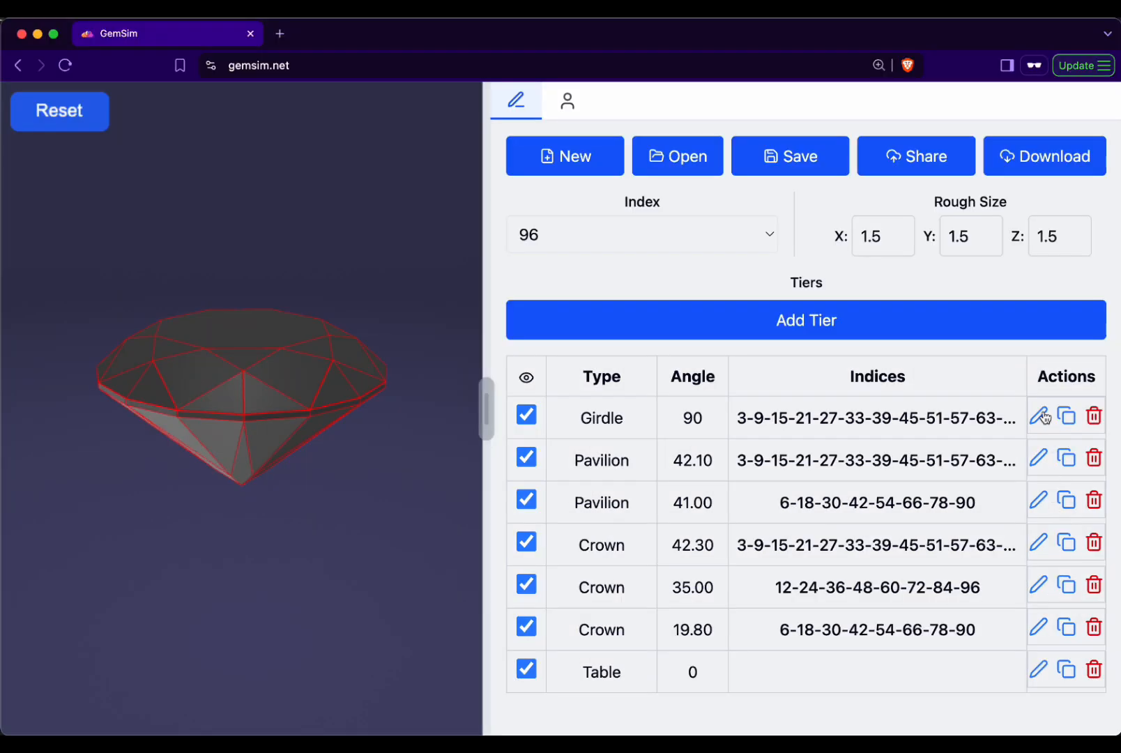
pyautogui.click(1006, 399)
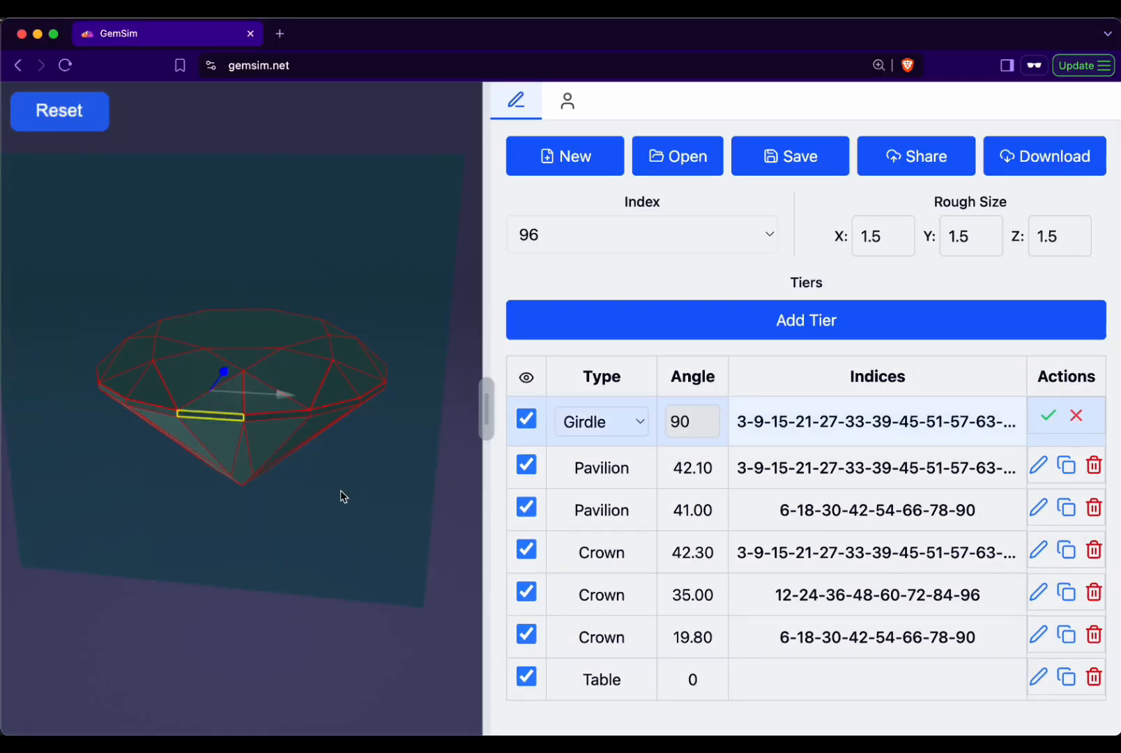
pyautogui.moveTo(340, 491); pyautogui.dragTo(366, 515)
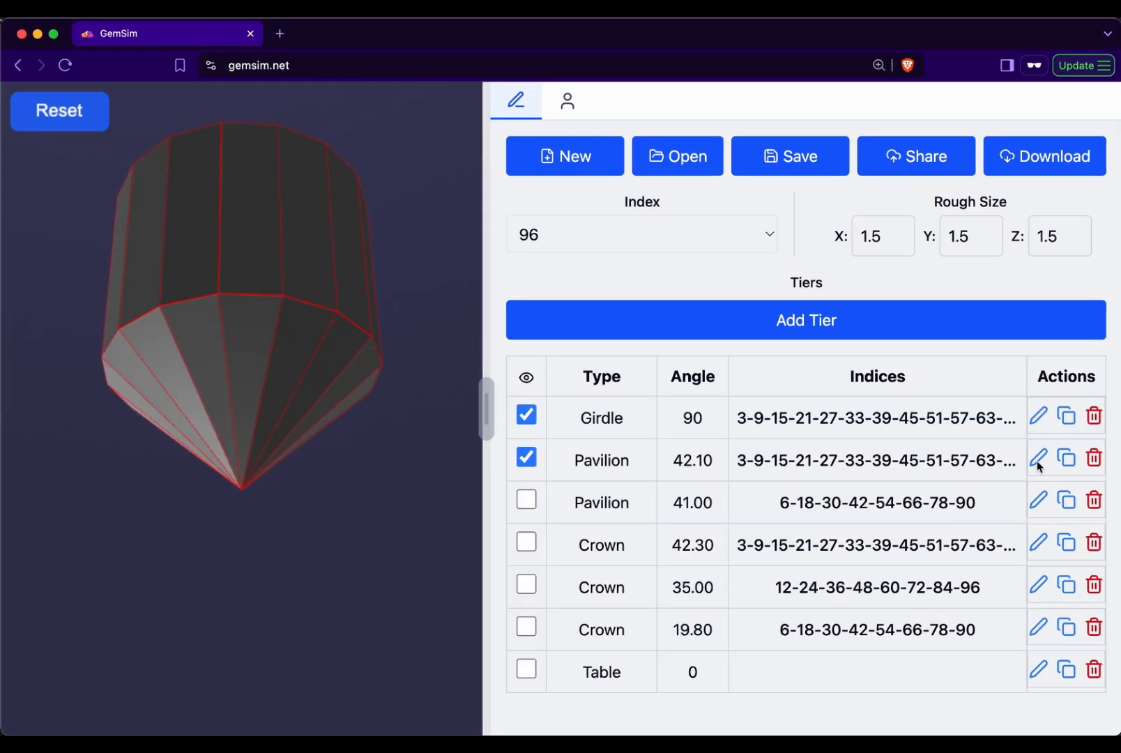
# - Open the 42.10 and 41.00 pavilion tiers for editing in turn, showing the second one on the gem, to view their cutting planes
pyautogui.click(1038, 465)
pyautogui.moveTo(292, 483)
pyautogui.mouseDown()
pyautogui.moveTo(340, 471)
pyautogui.moveTo(295, 497)
pyautogui.mouseUp()
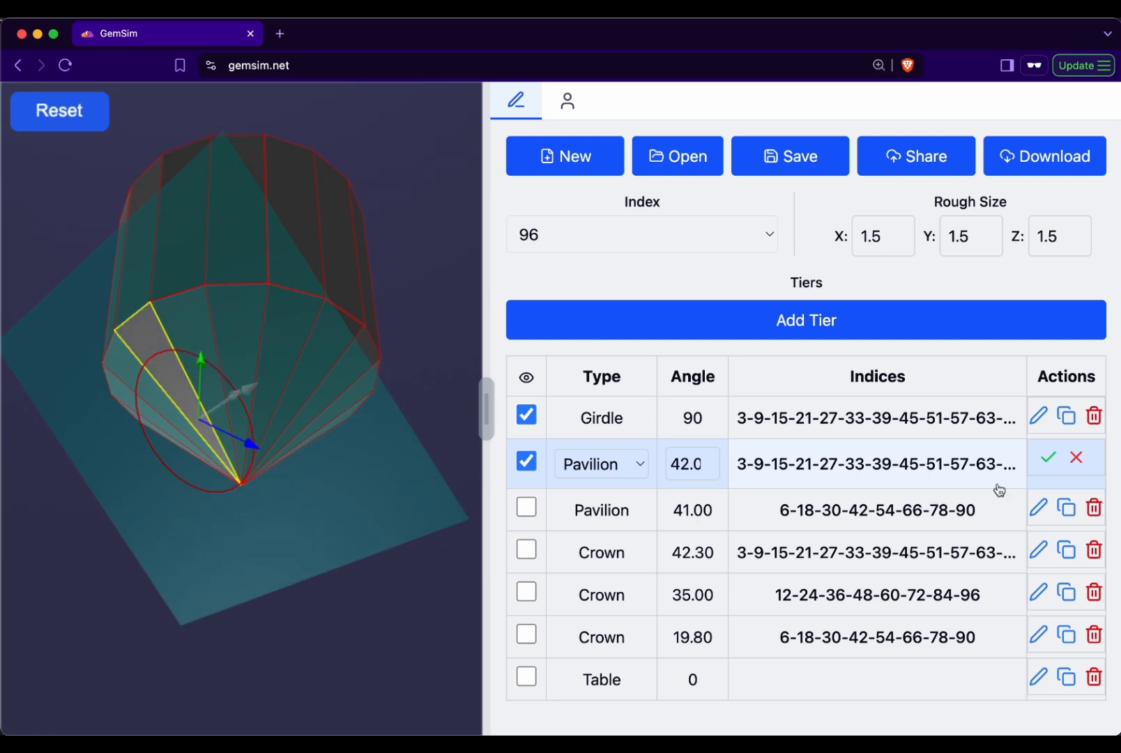
pyautogui.click(1075, 457)
pyautogui.click(527, 500)
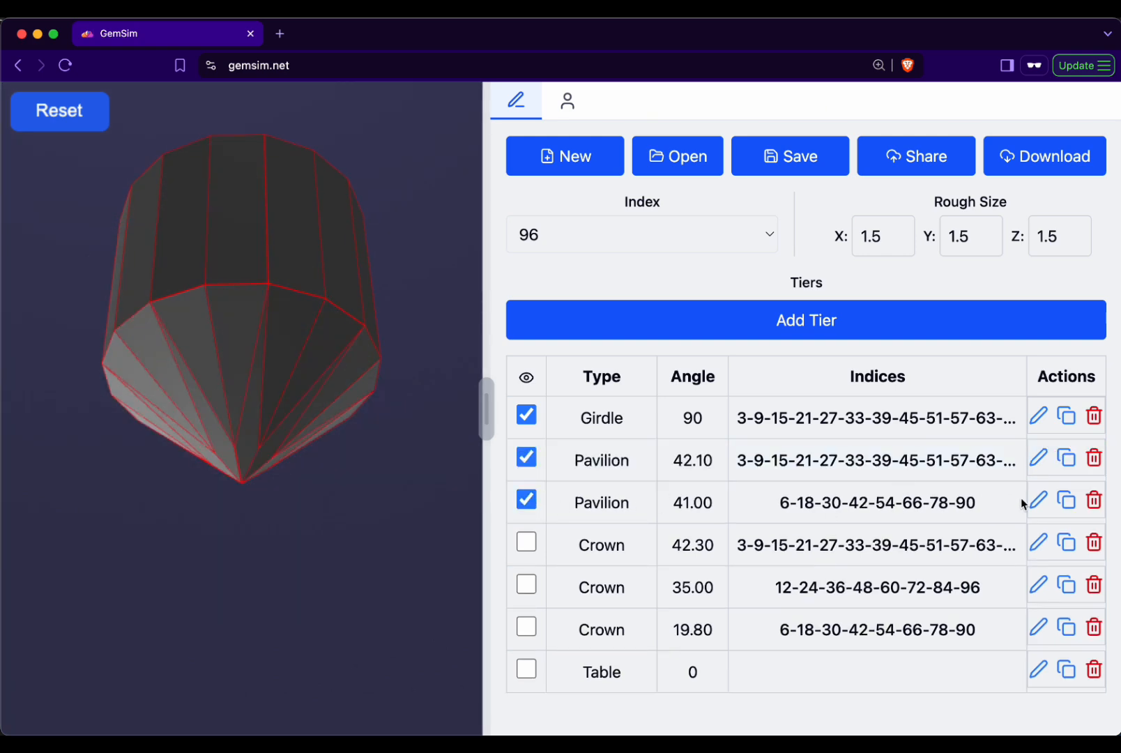
pyautogui.click(1038, 501)
pyautogui.moveTo(203, 533); pyautogui.dragTo(152, 518)
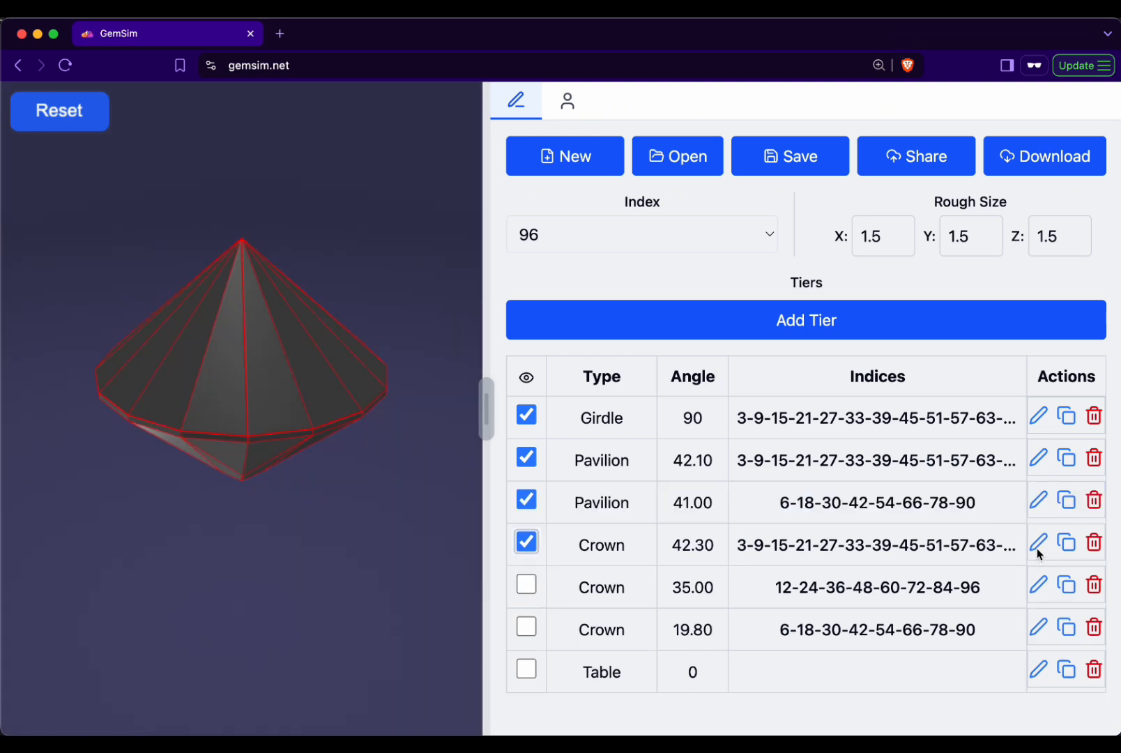
# - Open the 42.30, 35.00 and 19.80 crown tiers for editing one after another to view their cutting planes
pyautogui.click(1037, 549)
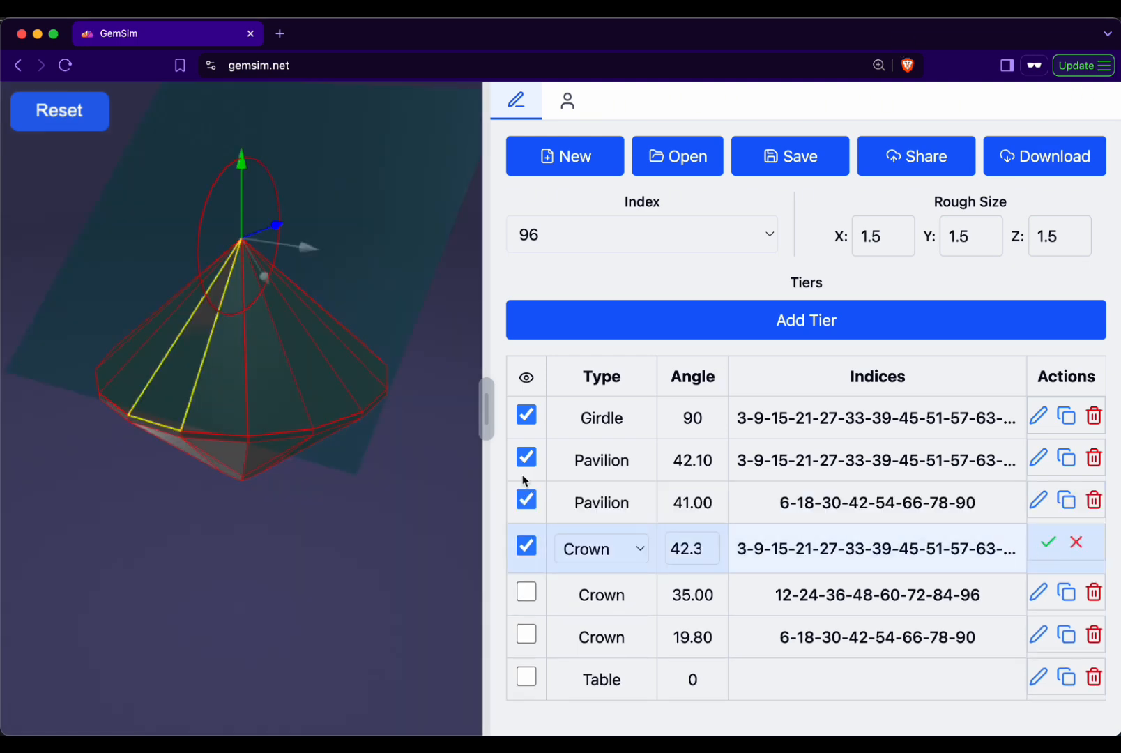
pyautogui.moveTo(433, 357); pyautogui.dragTo(420, 380)
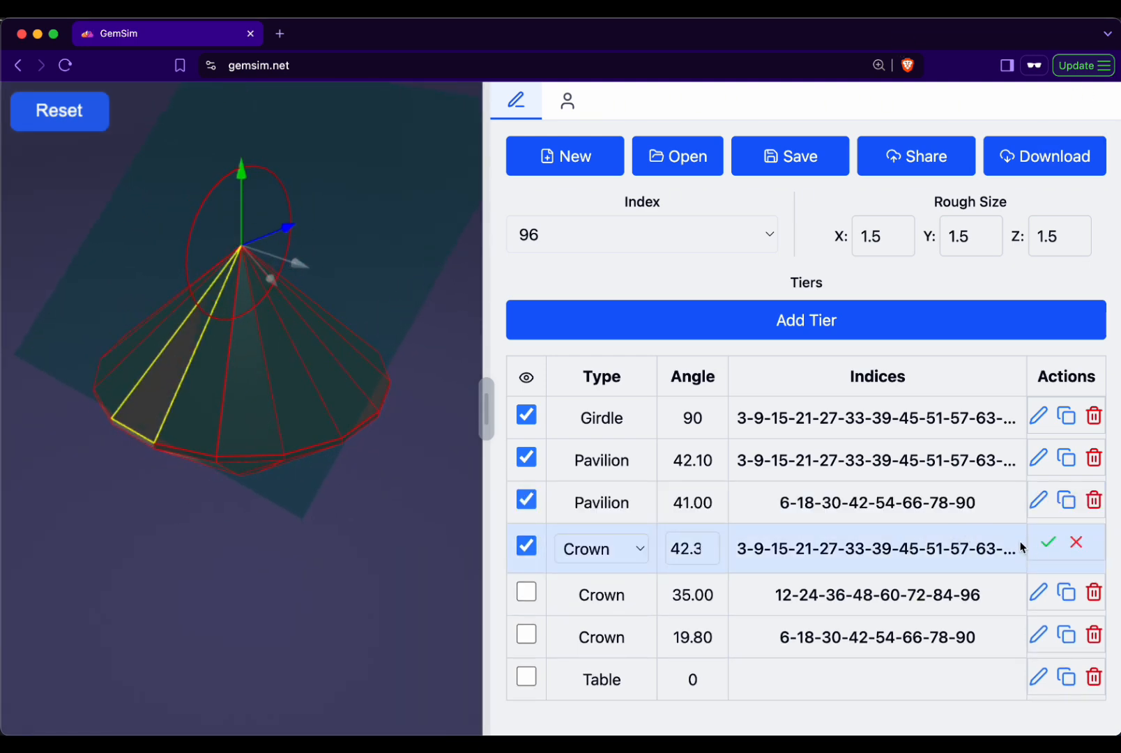
pyautogui.click(1048, 542)
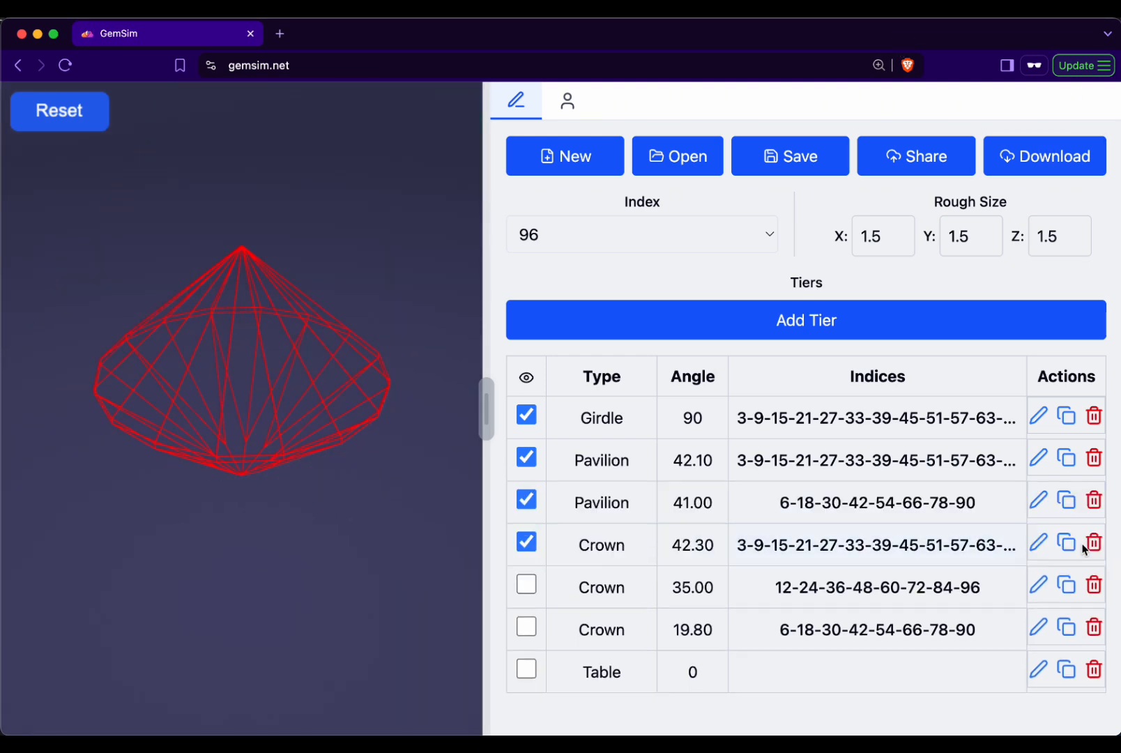
pyautogui.click(1047, 589)
pyautogui.moveTo(368, 526)
pyautogui.mouseDown()
pyautogui.moveTo(297, 525)
pyautogui.moveTo(314, 528)
pyautogui.mouseUp()
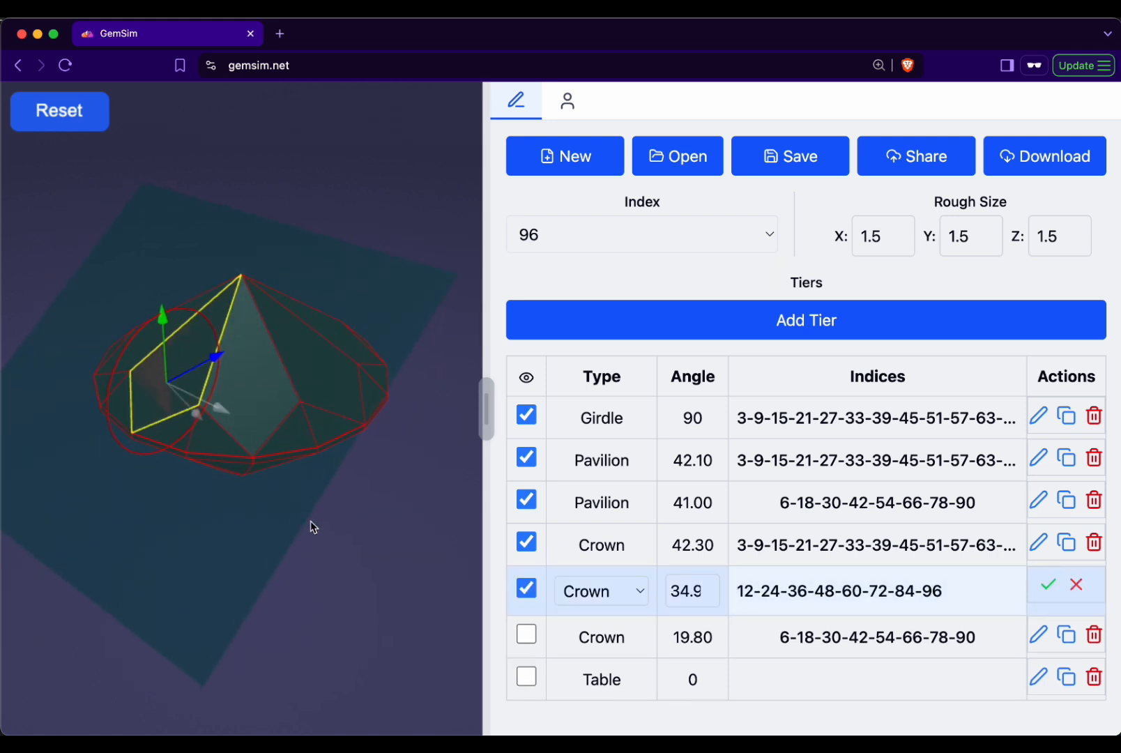
pyautogui.click(1048, 584)
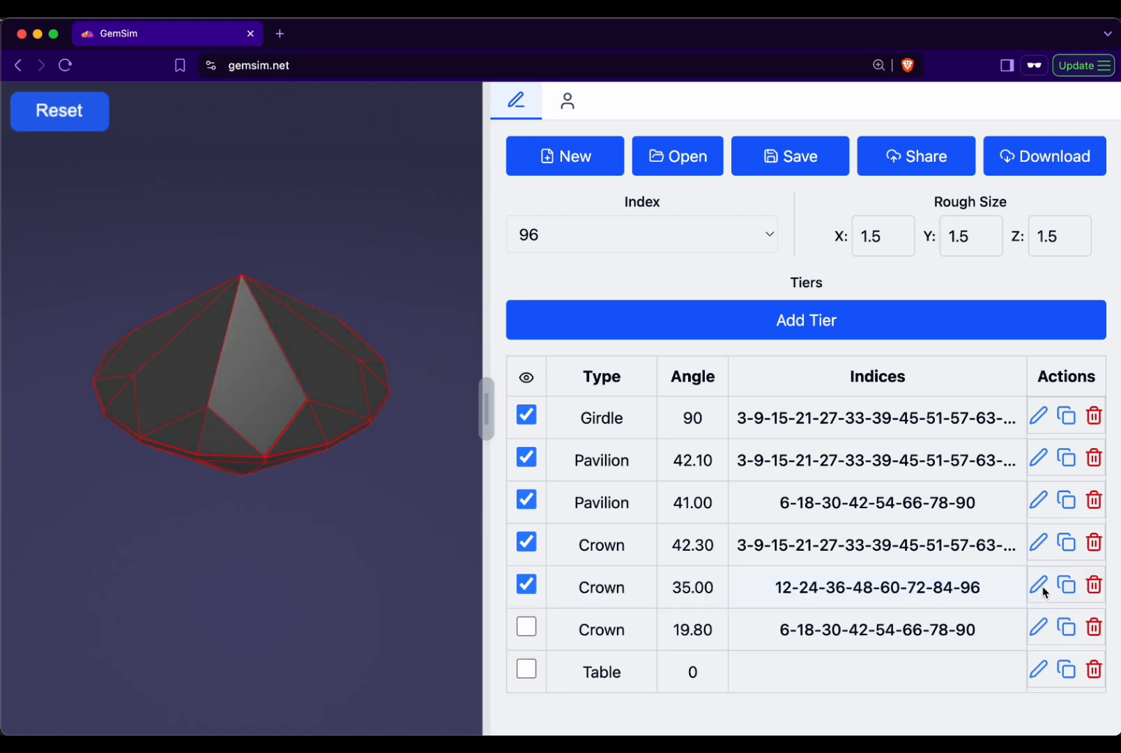
pyautogui.click(1042, 631)
pyautogui.moveTo(377, 582)
pyautogui.mouseDown()
pyautogui.moveTo(356, 511)
pyautogui.moveTo(417, 550)
pyautogui.moveTo(403, 593)
pyautogui.mouseUp()
pyautogui.click(1048, 627)
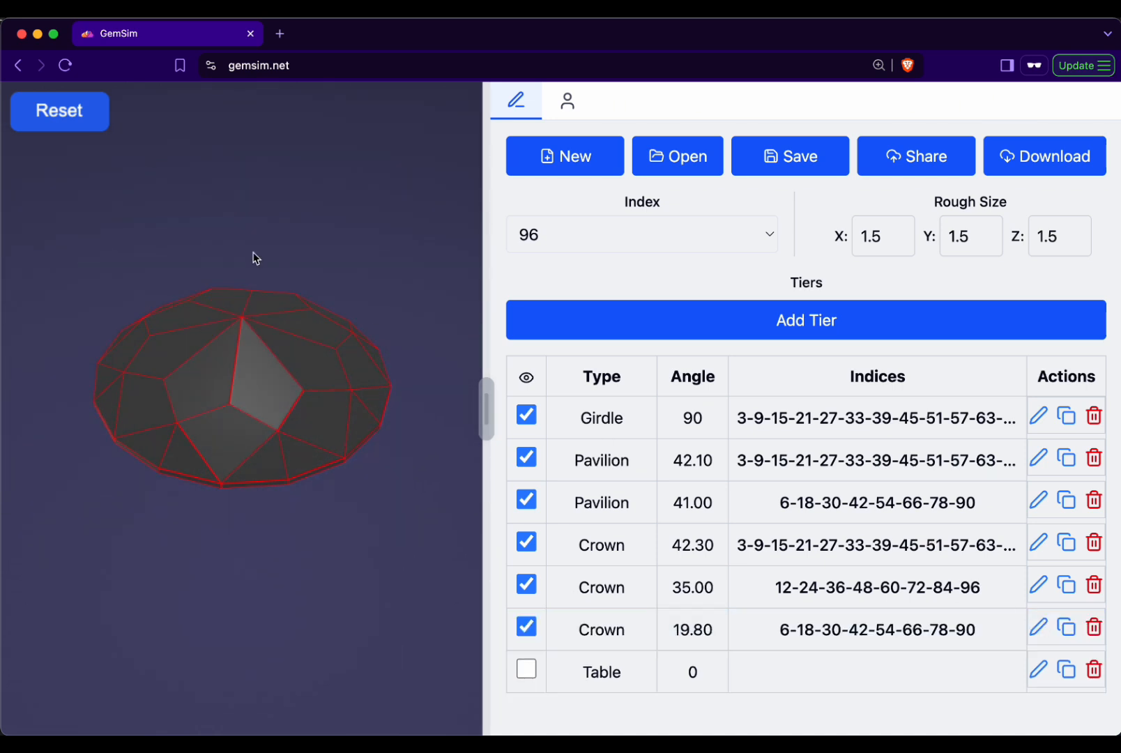
# - Try raising the table tier's cutting plane with its vertical handle and discard the edit
pyautogui.click(1039, 670)
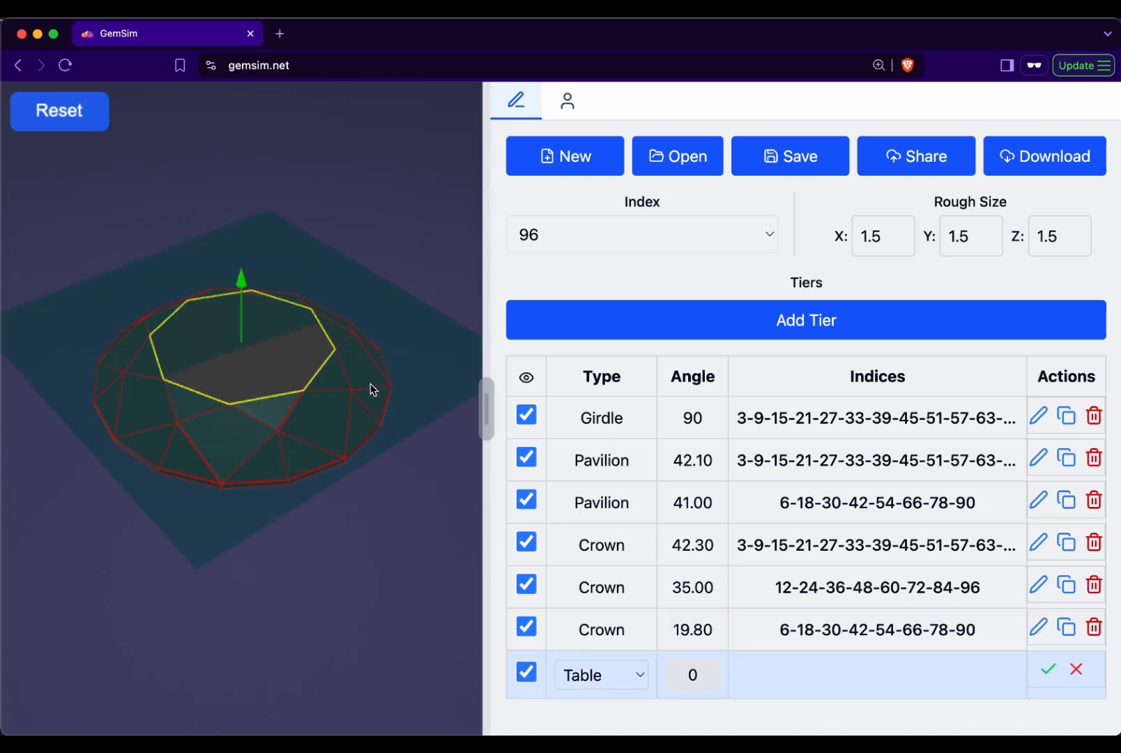
pyautogui.moveTo(244, 302); pyautogui.dragTo(247, 293)
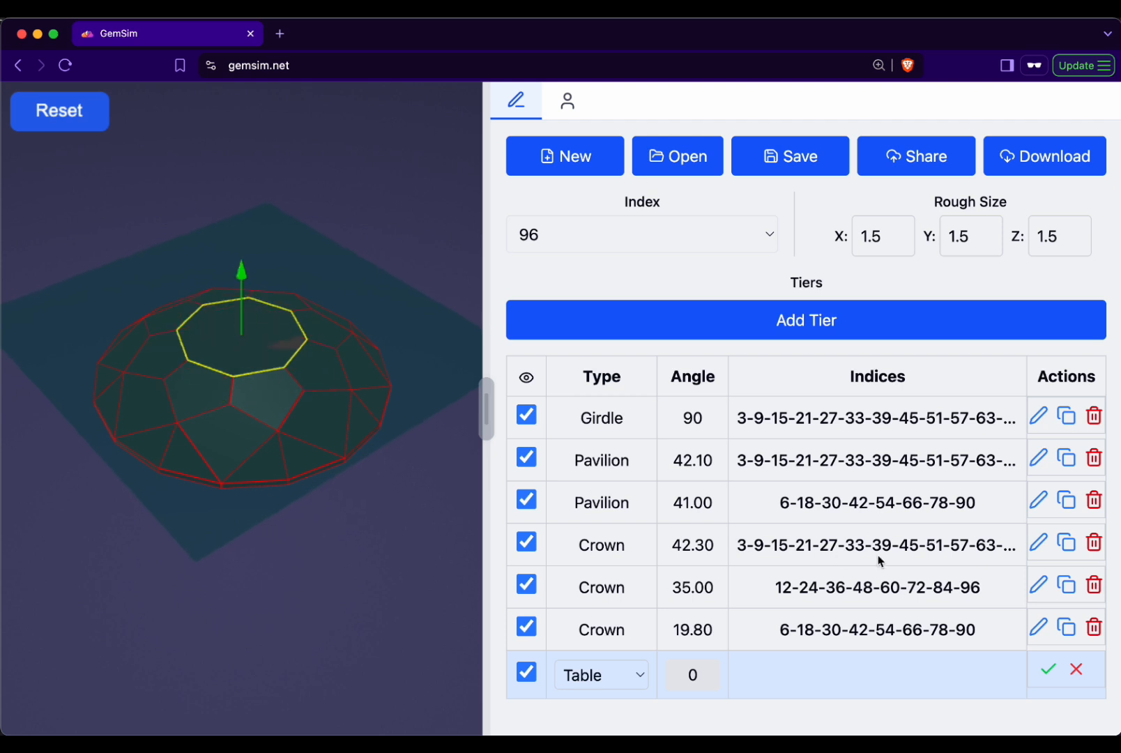
pyautogui.click(1075, 670)
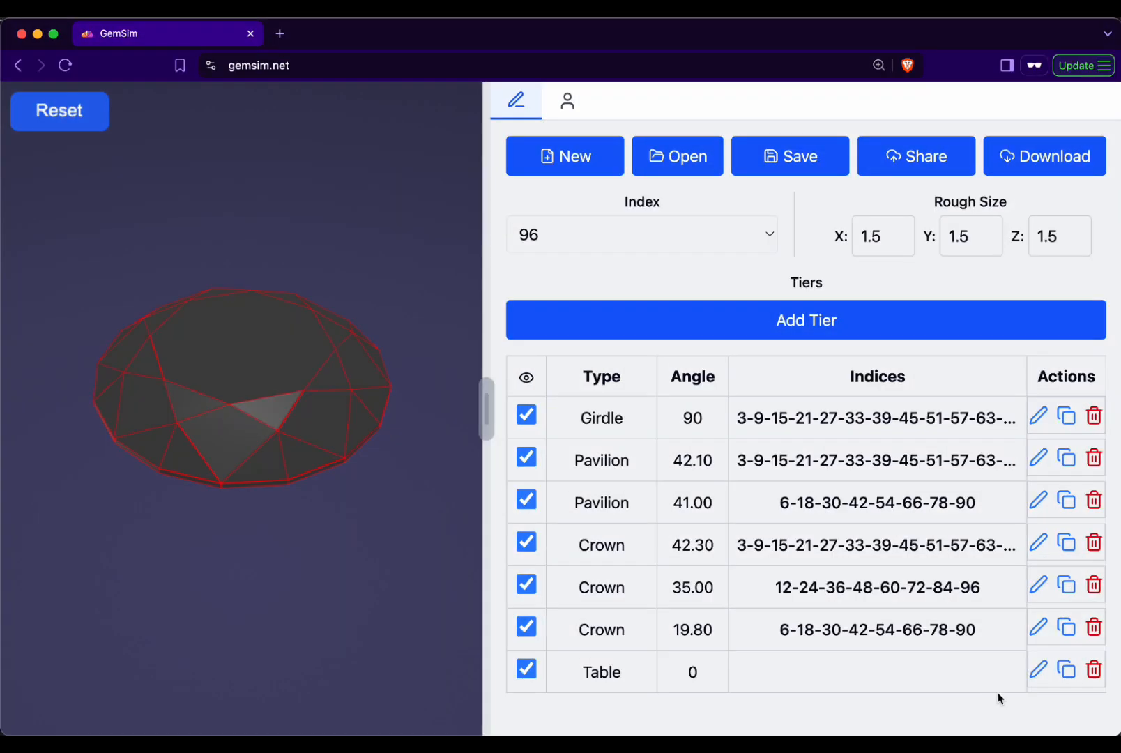
# - Examine the tier type choices for the 19.80 crown tier and for the table tier
pyautogui.click(1039, 627)
pyautogui.click(707, 636)
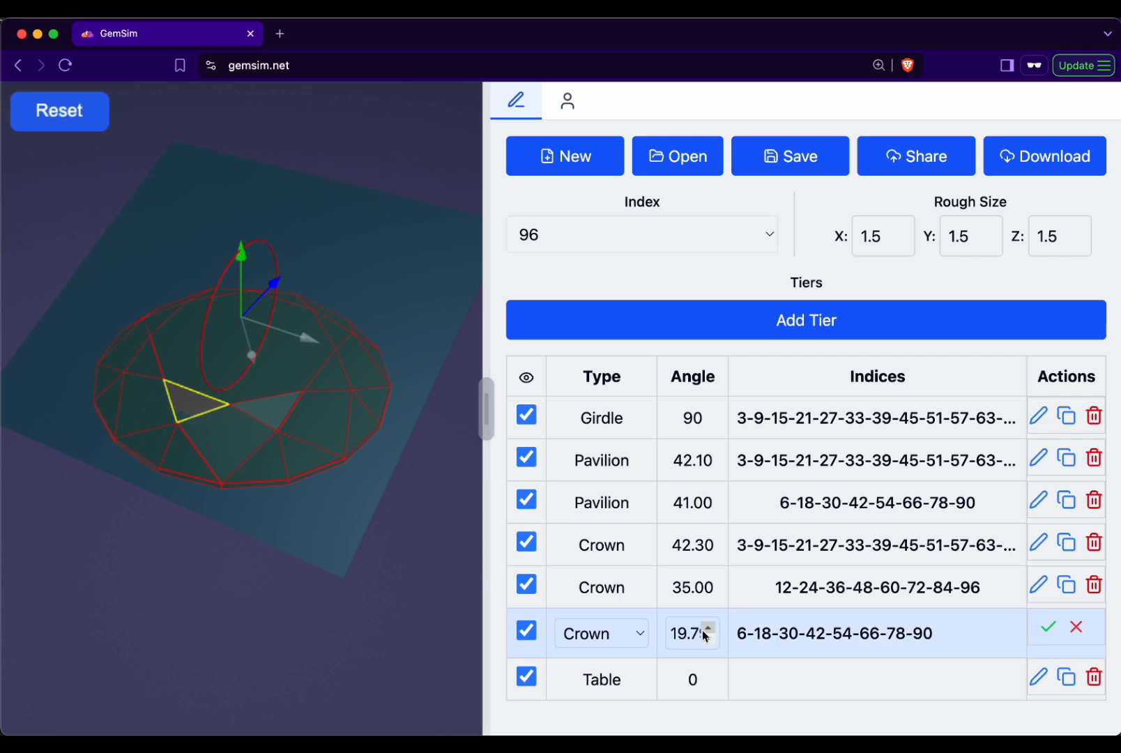
pyautogui.click(636, 634)
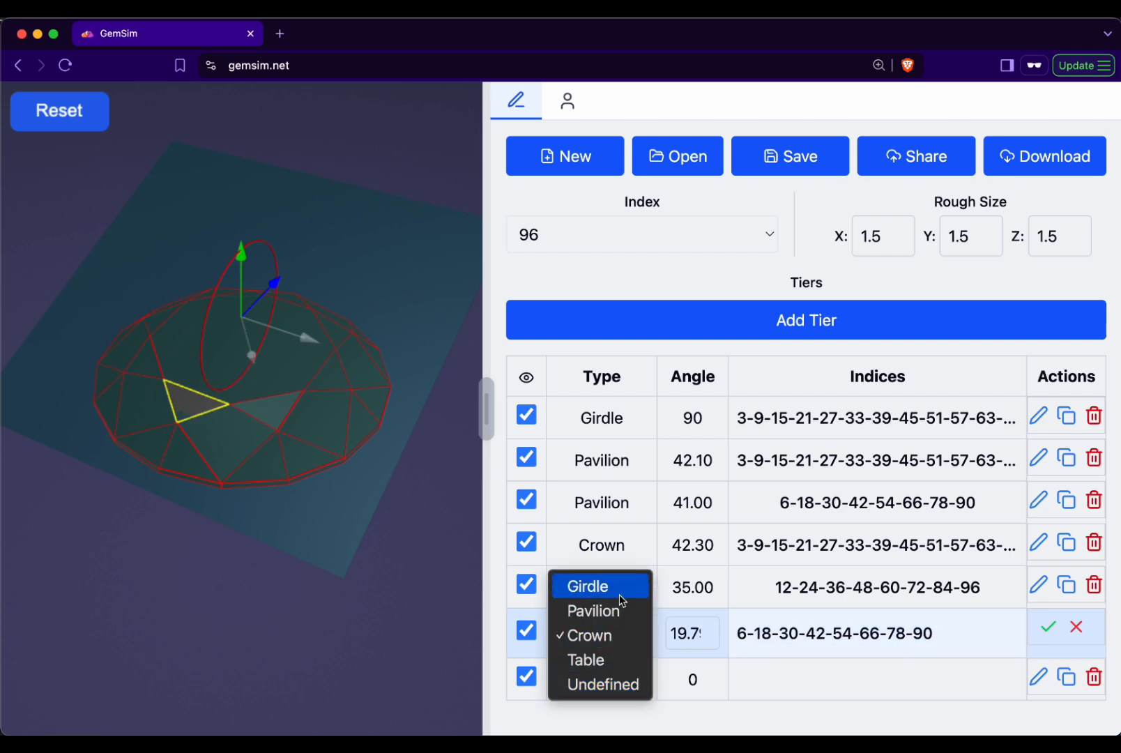
pyautogui.click(1074, 633)
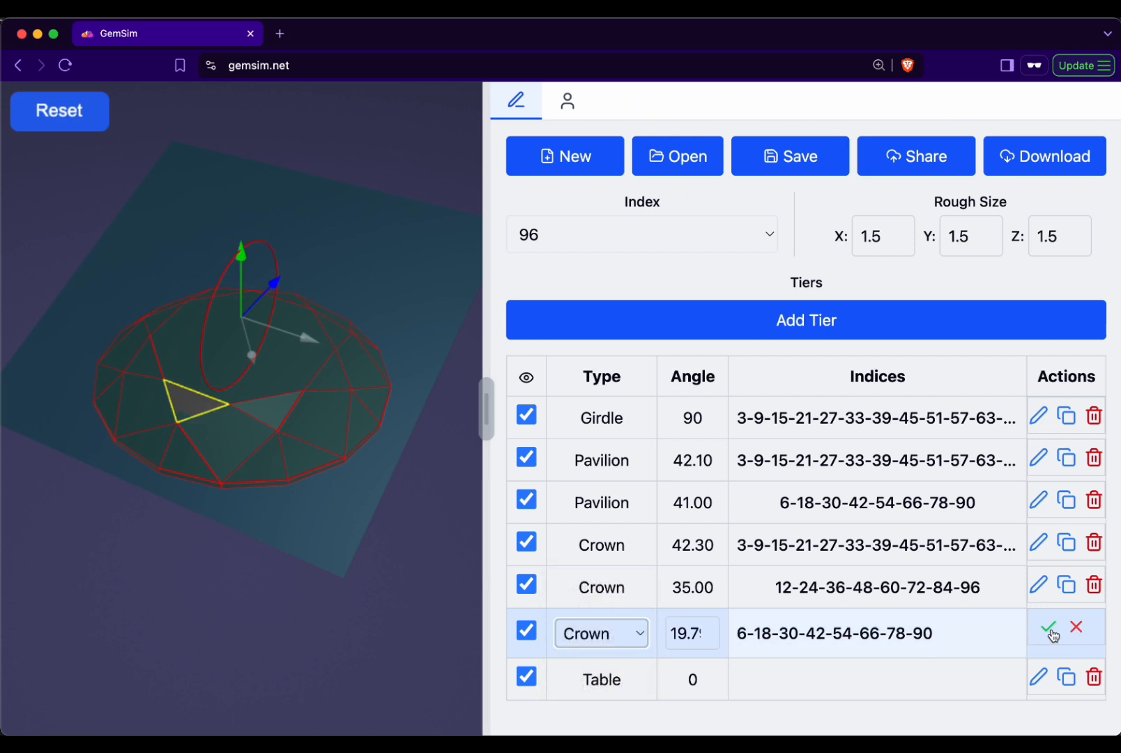
pyautogui.click(1039, 676)
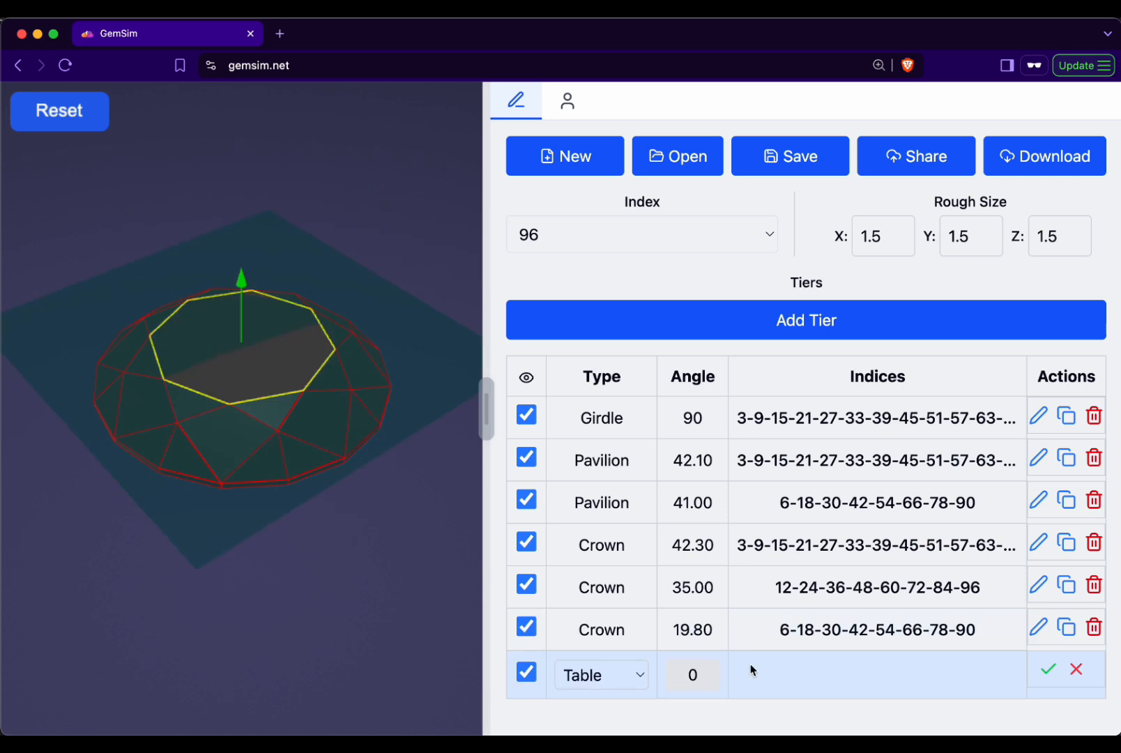
pyautogui.click(626, 674)
pyautogui.click(781, 704)
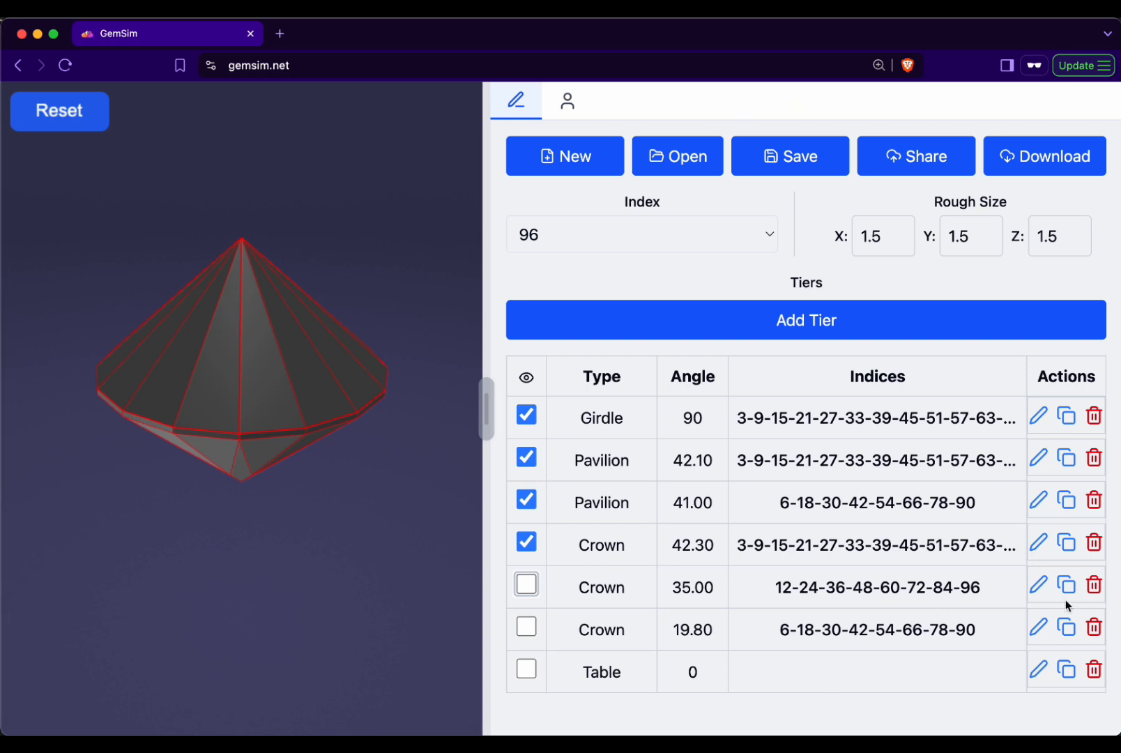
# - Try rotating the 42.30 crown tier's cutting plane to an angle of about 36.3 and discard the edit
pyautogui.click(1043, 554)
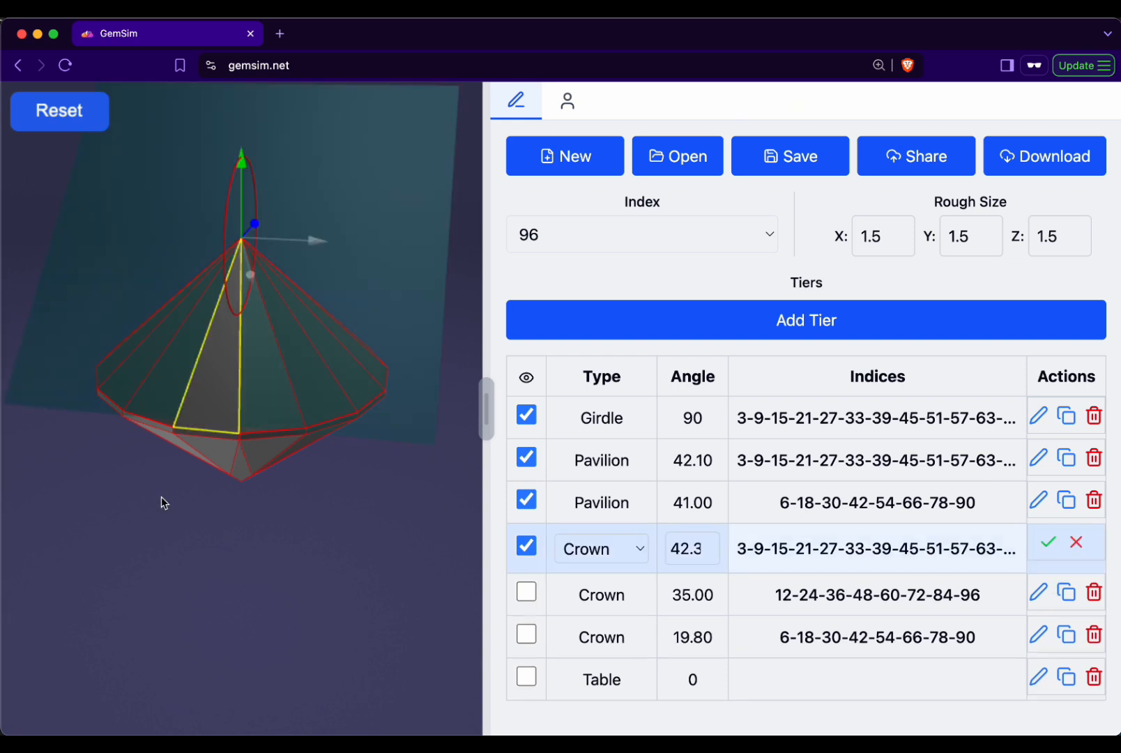
pyautogui.moveTo(91, 475); pyautogui.dragTo(75, 476)
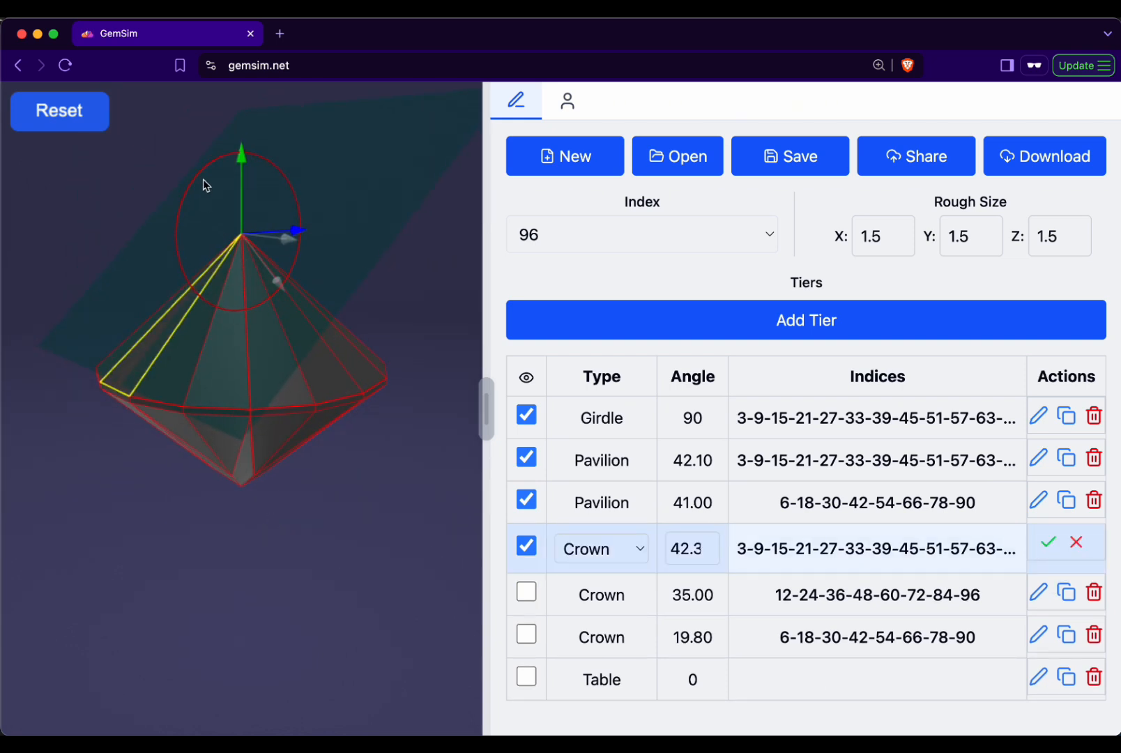
pyautogui.moveTo(202, 180)
pyautogui.mouseDown()
pyautogui.moveTo(190, 204)
pyautogui.moveTo(214, 167)
pyautogui.moveTo(238, 167)
pyautogui.moveTo(209, 188)
pyautogui.mouseUp()
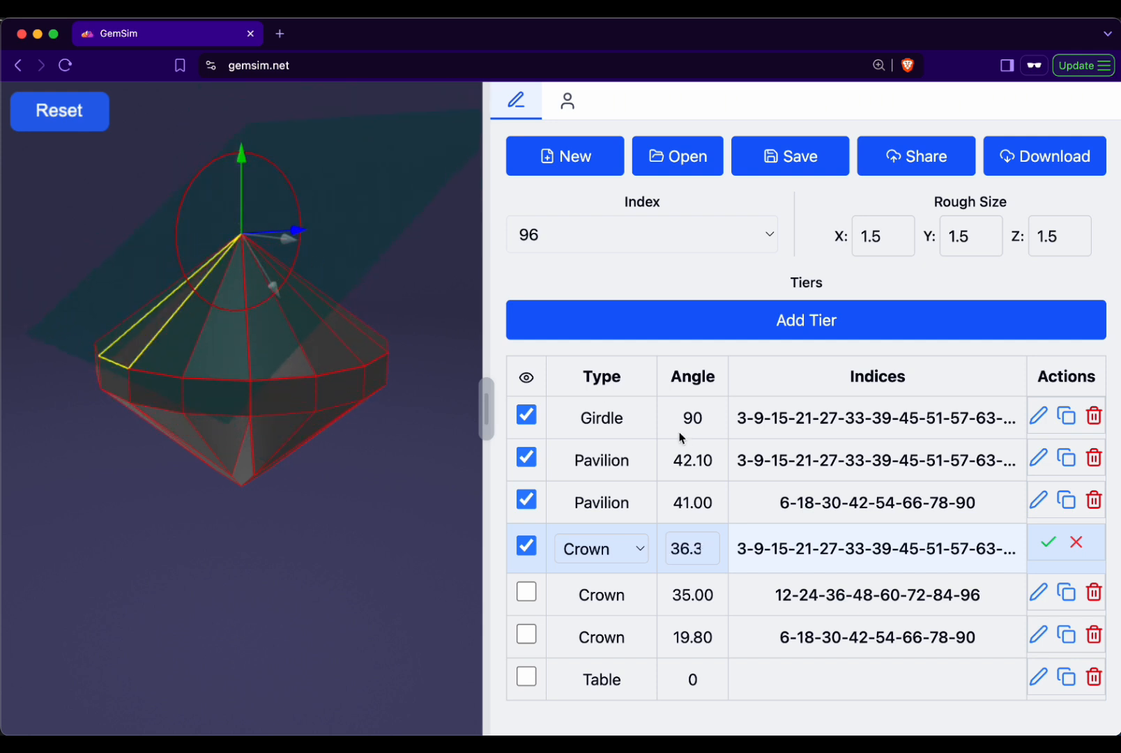
pyautogui.click(1077, 547)
# - Hide the 42.30 crown tier and open the 41.00 pavilion tier for editing to view its cutting plane
pyautogui.click(527, 542)
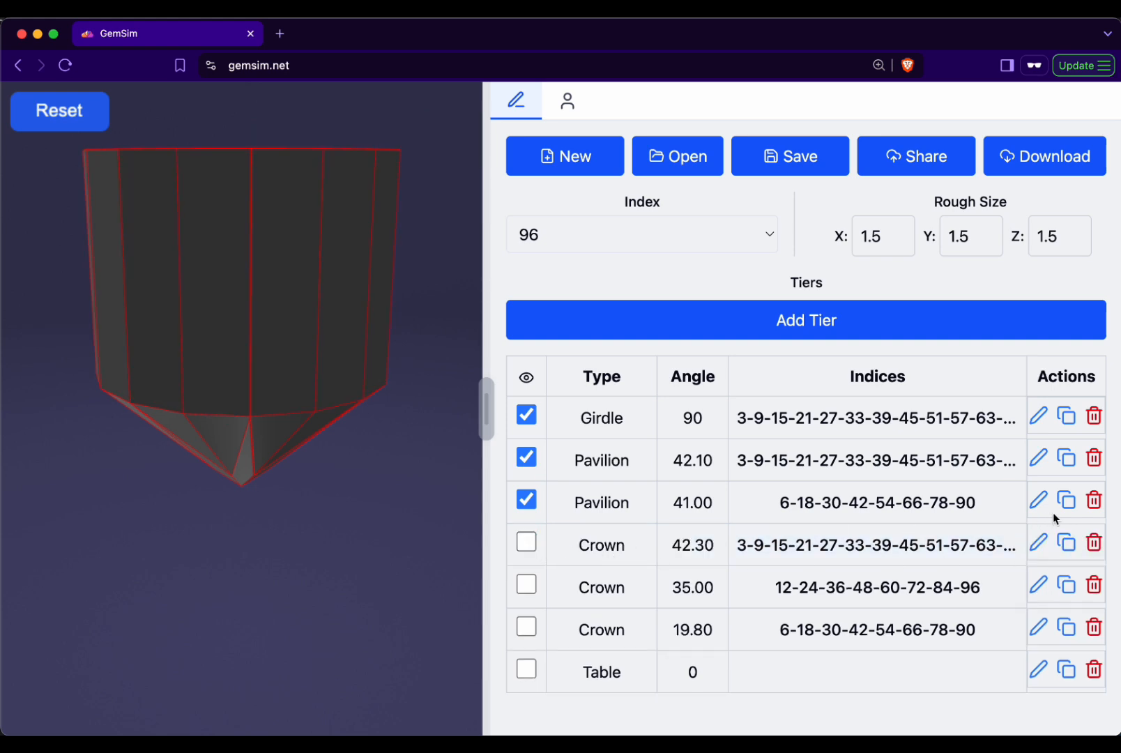
pyautogui.click(1038, 500)
pyautogui.moveTo(343, 588); pyautogui.dragTo(371, 530)
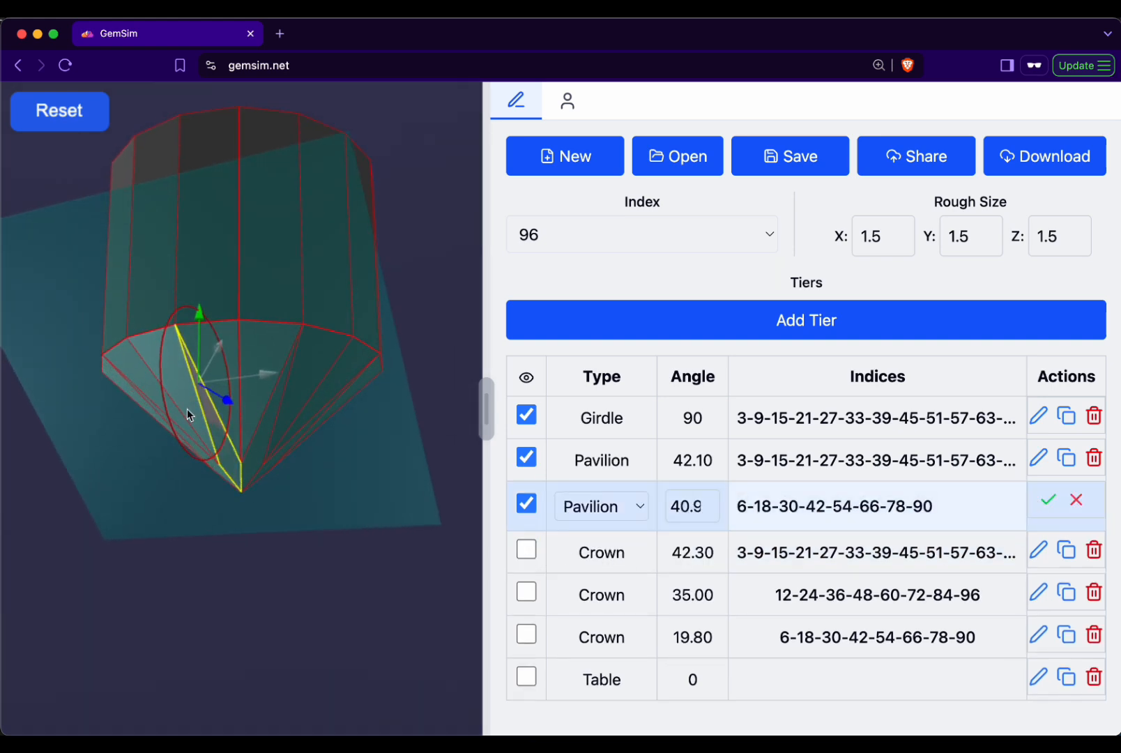
pyautogui.moveTo(187, 408); pyautogui.dragTo(158, 349)
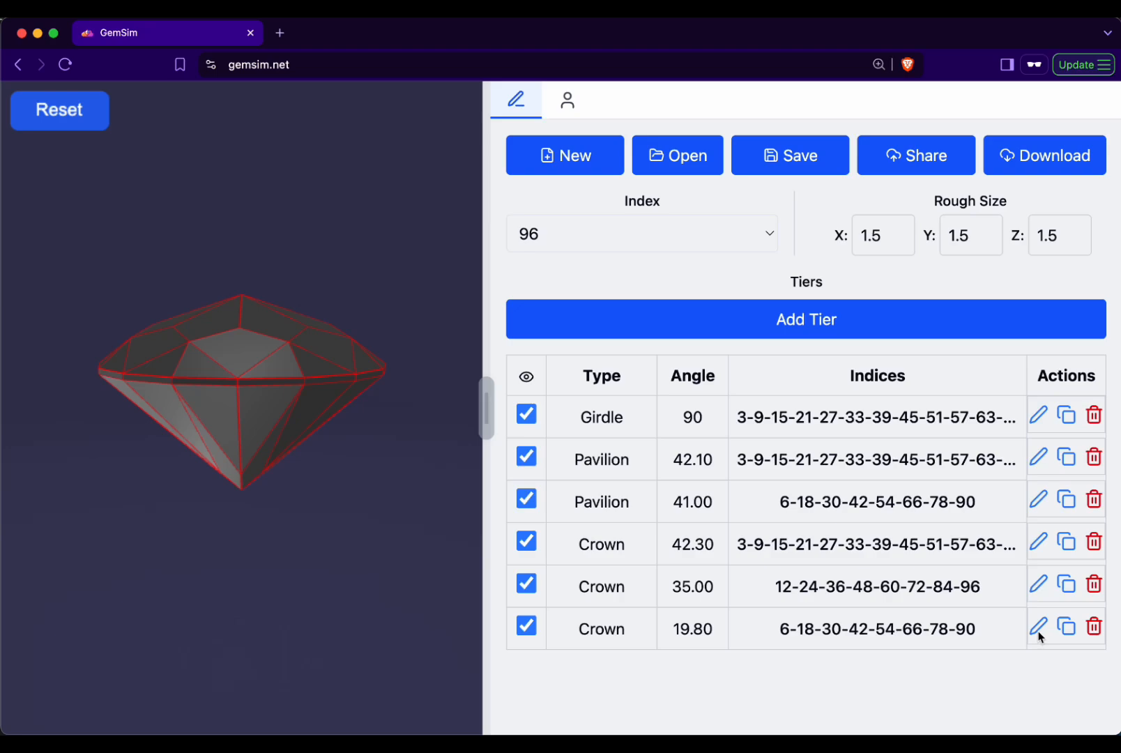
# - Open the 19.80 crown tier for editing, view its available index sets and leave them without saving
pyautogui.click(1037, 633)
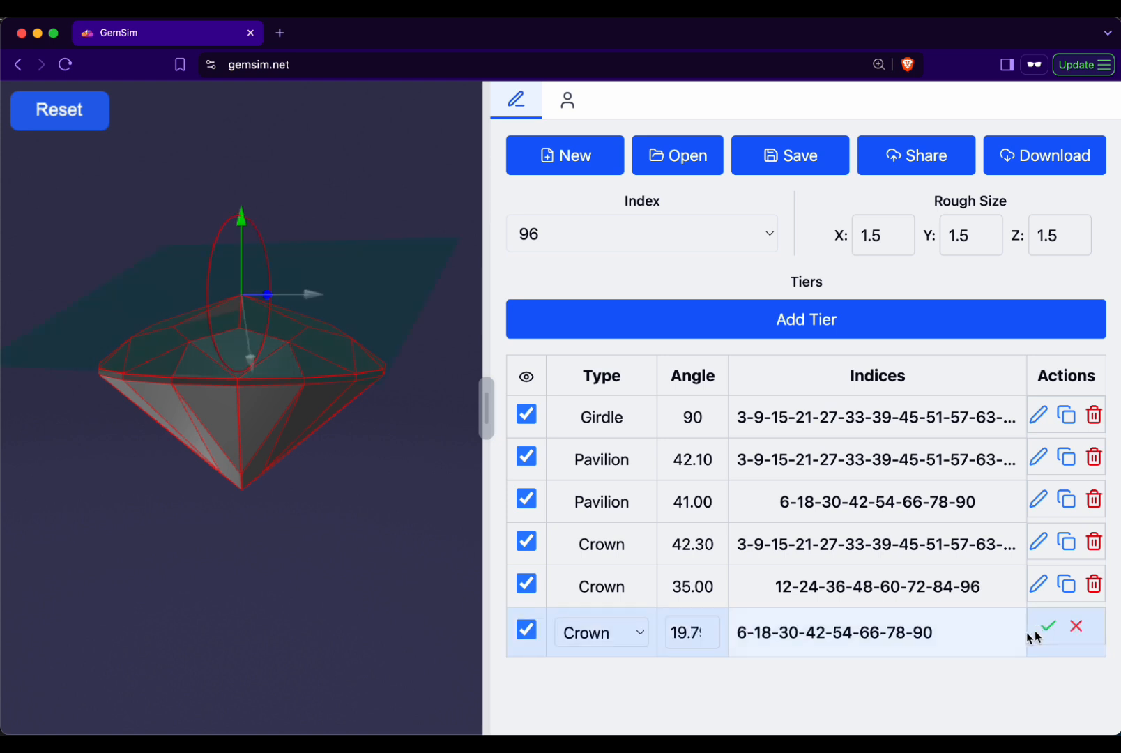
pyautogui.click(868, 632)
pyautogui.click(563, 399)
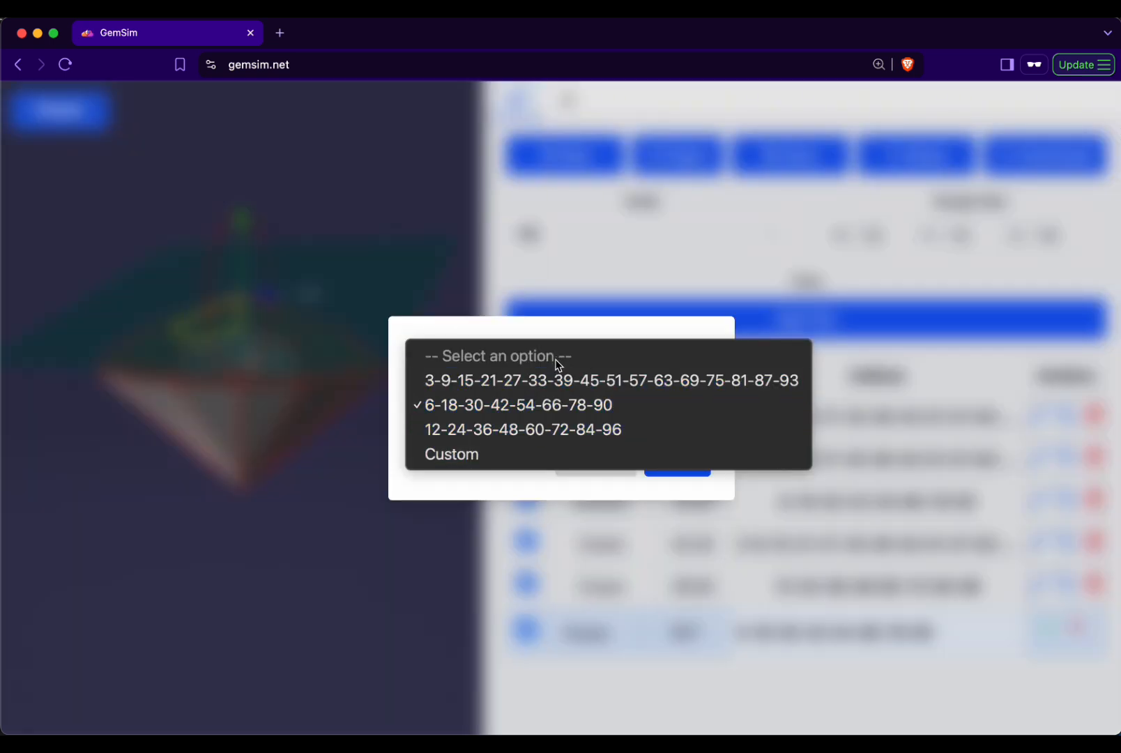
pyautogui.click(640, 337)
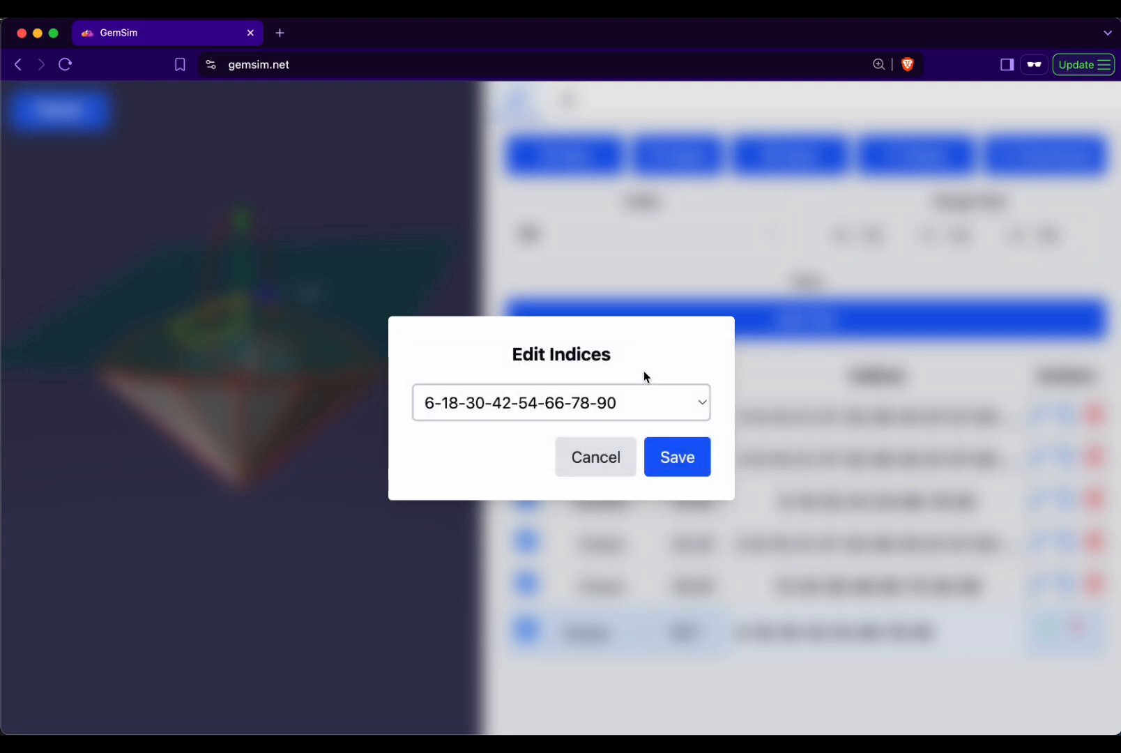
pyautogui.click(608, 446)
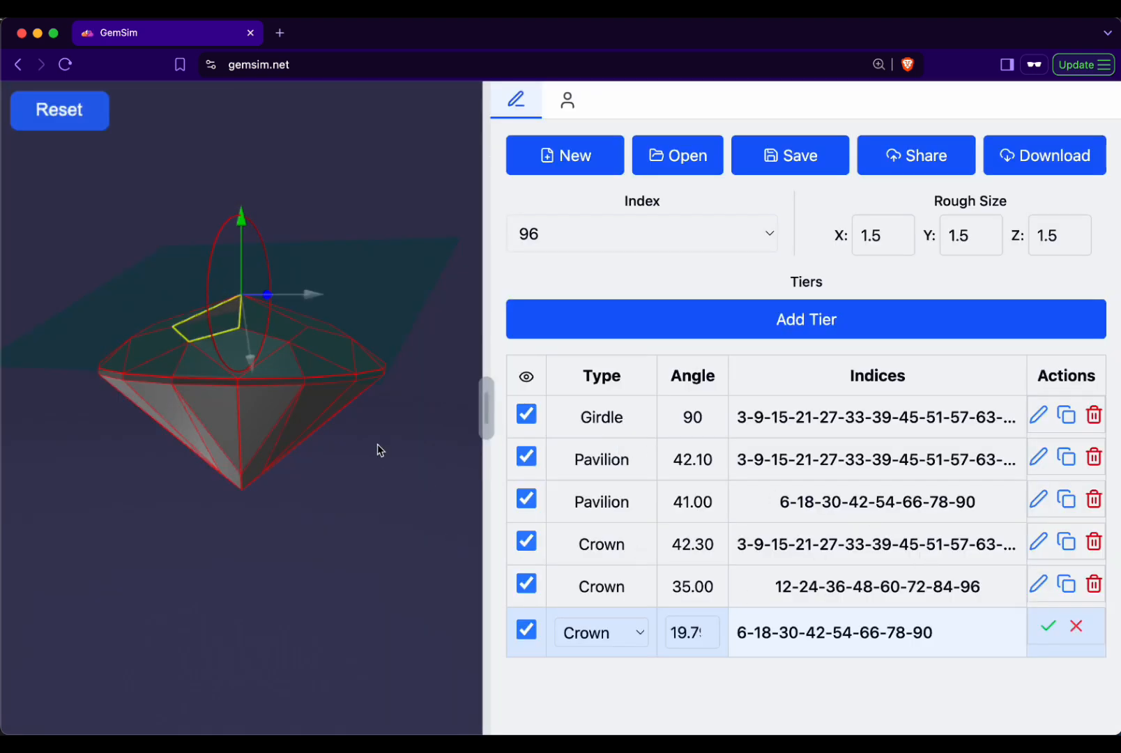
pyautogui.moveTo(377, 444); pyautogui.dragTo(356, 485)
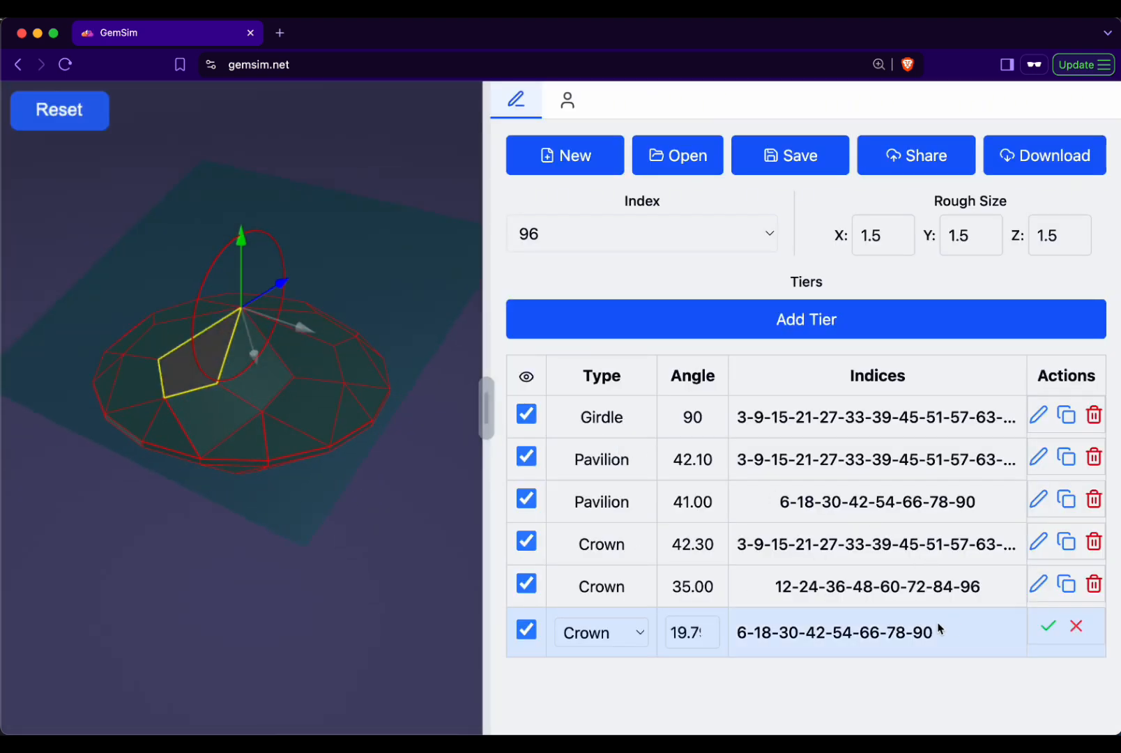
pyautogui.click(906, 632)
pyautogui.click(537, 403)
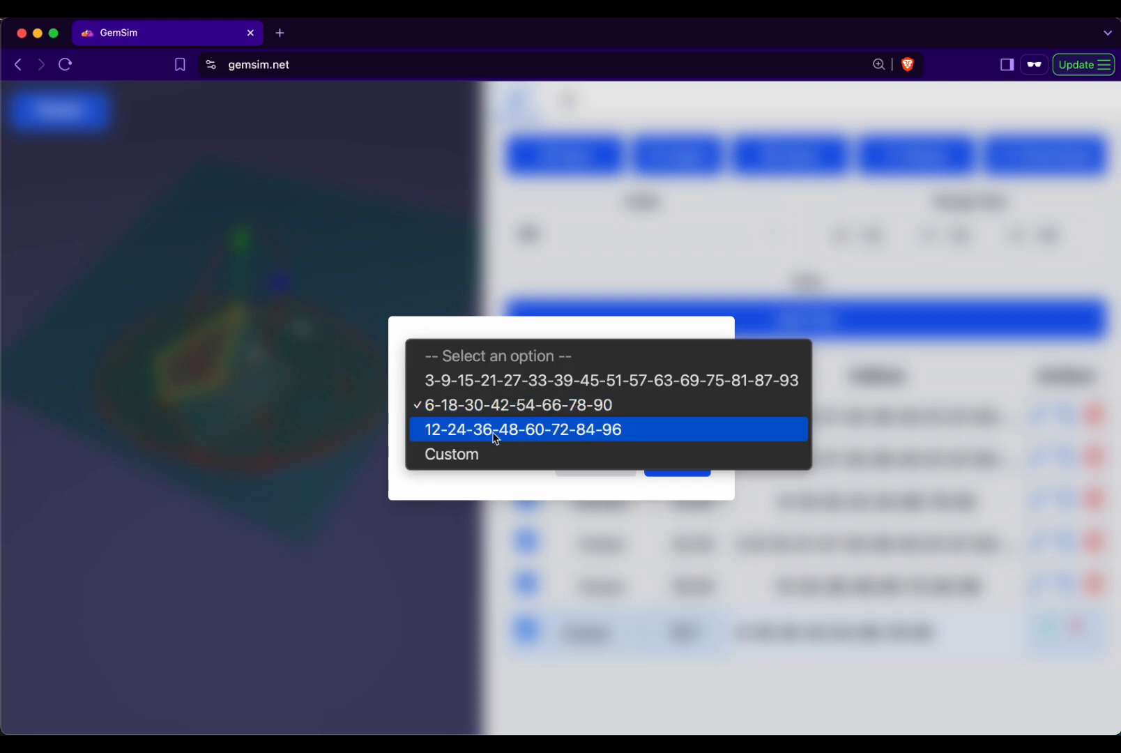
pyautogui.click(463, 389)
pyautogui.moveTo(264, 557); pyautogui.dragTo(273, 496)
pyautogui.click(1075, 627)
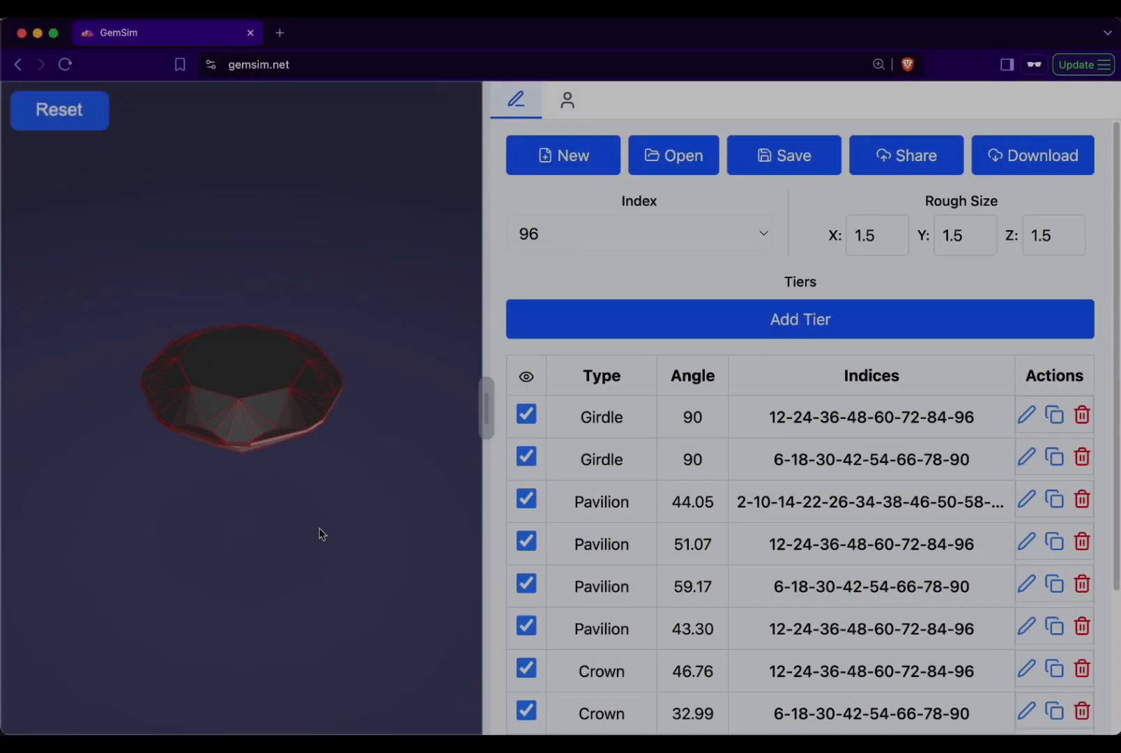
# - Hide the table tier and the 29.00, 30.36 and 31.93 crown tiers of the gem design
pyautogui.moveTo(320, 531); pyautogui.dragTo(345, 518)
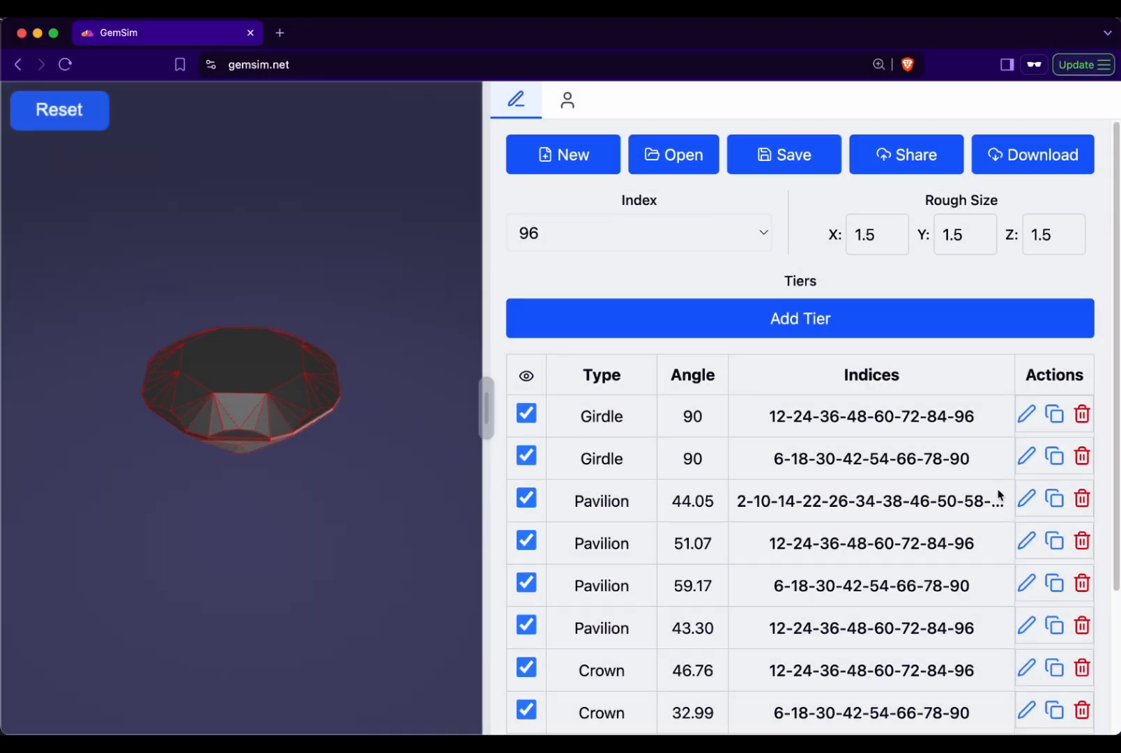
pyautogui.scroll(-5, 998, 497)
pyautogui.click(527, 695)
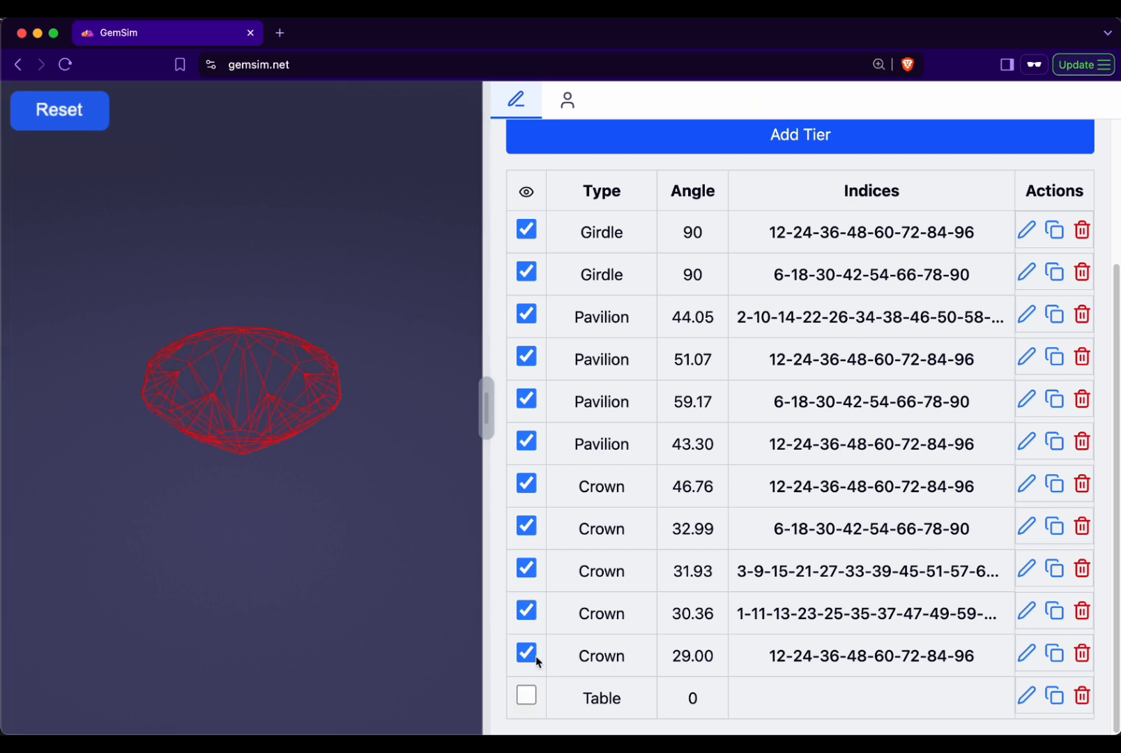
pyautogui.click(527, 653)
pyautogui.click(526, 610)
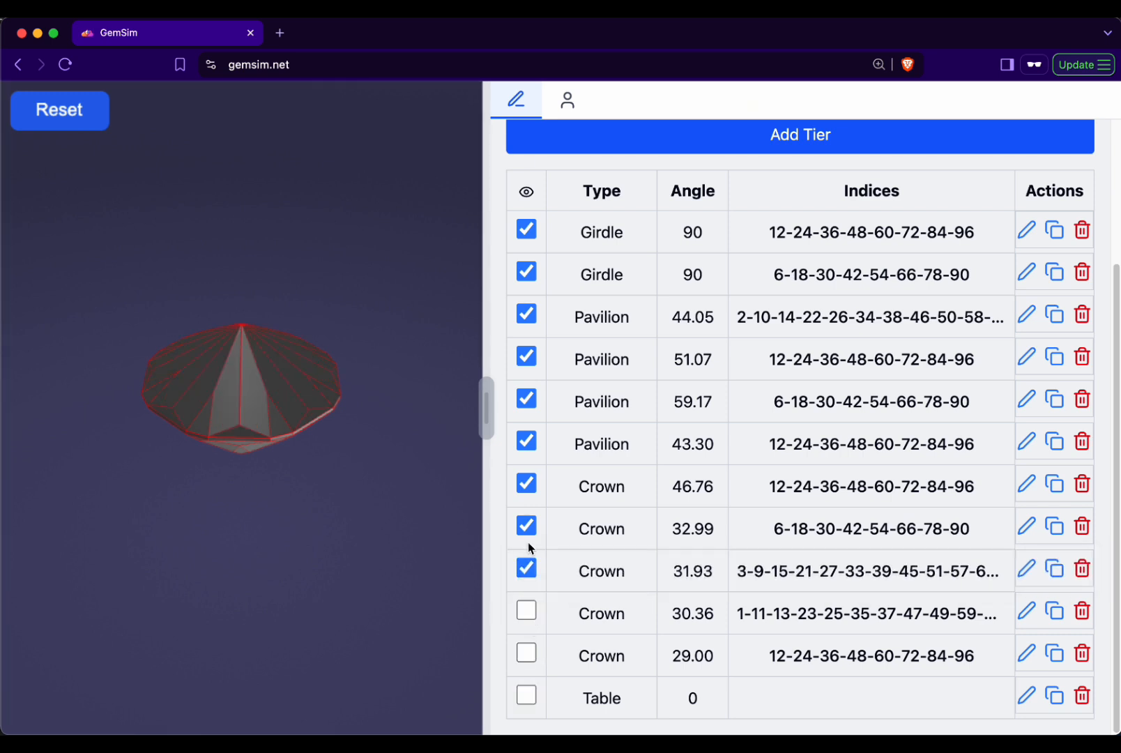
pyautogui.click(526, 568)
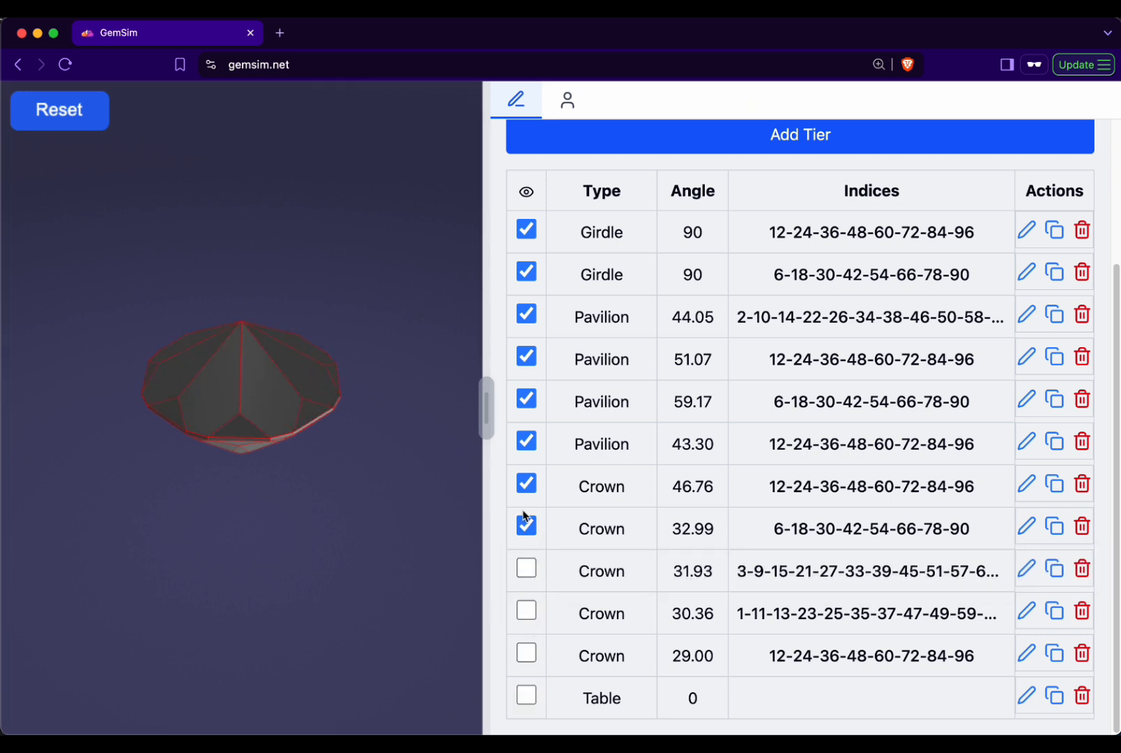
# - Hide the 32.99 and 46.76 crown tiers and the 43.30 and 59.17 pavilion tiers
pyautogui.click(527, 523)
pyautogui.click(526, 483)
pyautogui.click(527, 439)
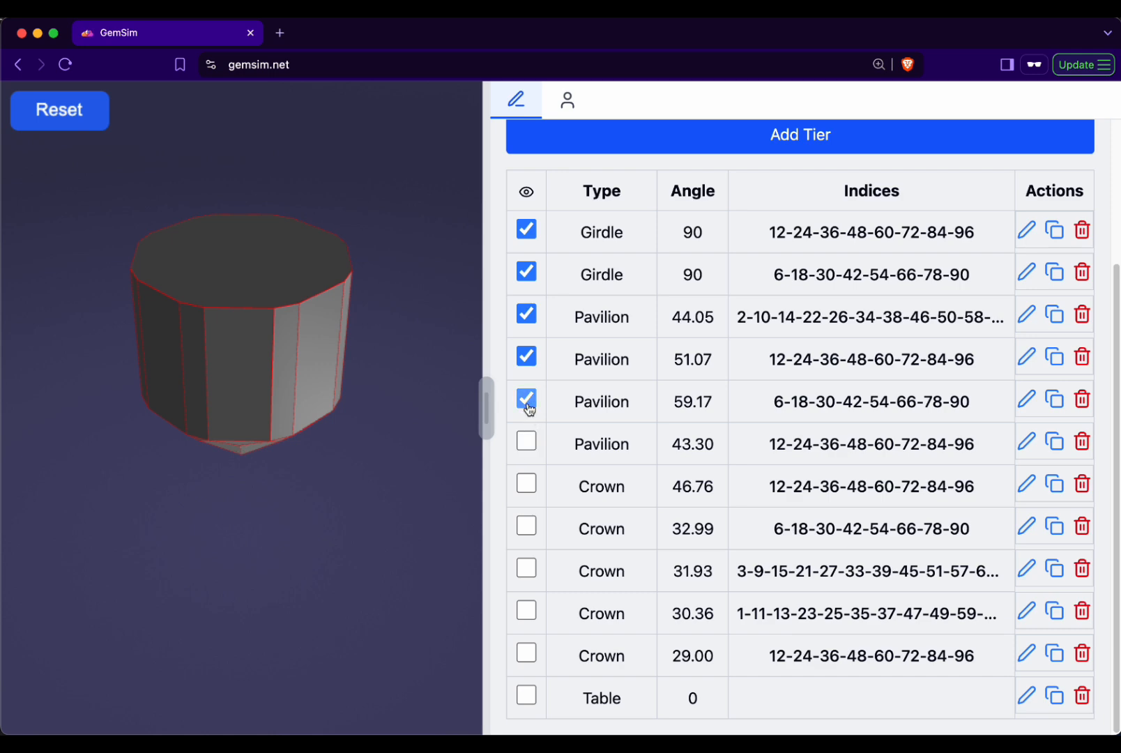
pyautogui.click(528, 399)
pyautogui.moveTo(362, 483); pyautogui.dragTo(374, 534)
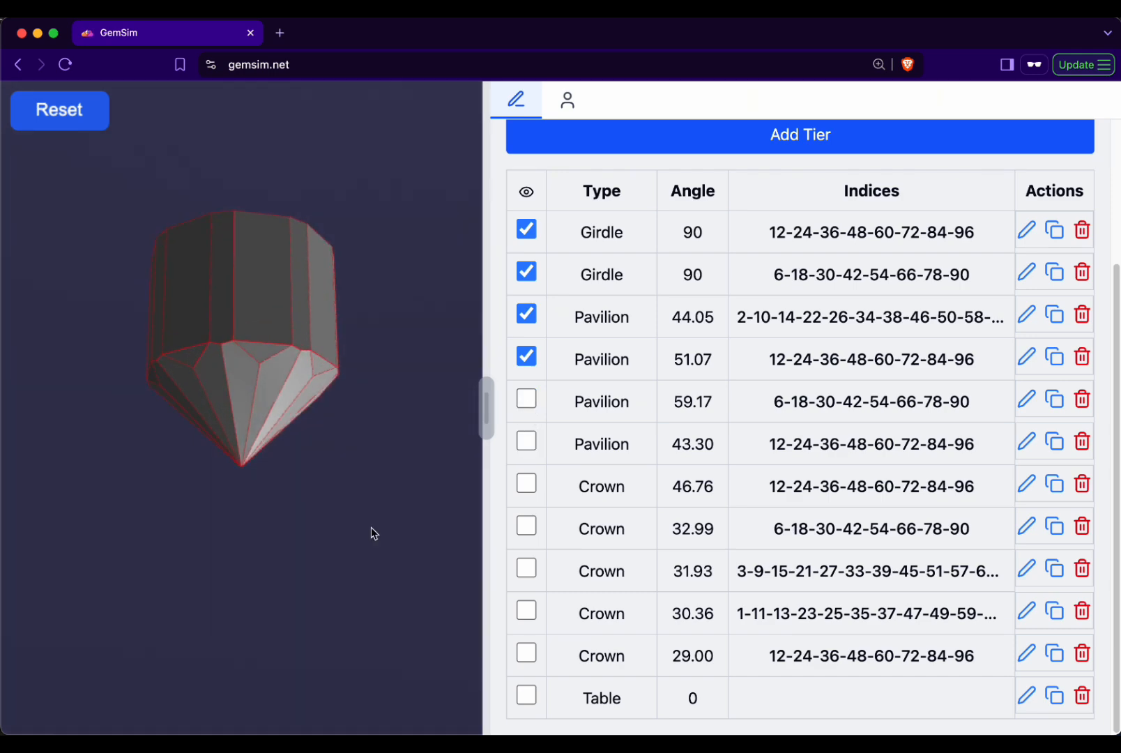
# - Open the 51.07 pavilion tier for editing and view its index sets and custom index settings without saving
pyautogui.scroll(2, 593, 479)
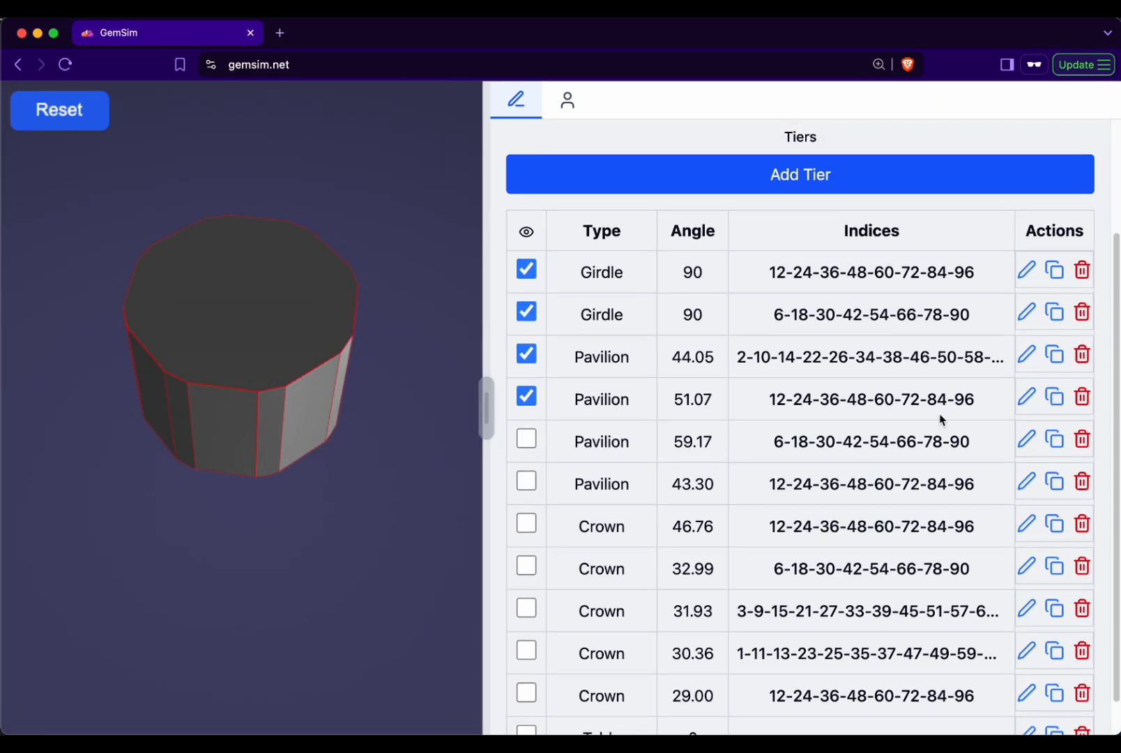
pyautogui.click(1027, 397)
pyautogui.click(903, 403)
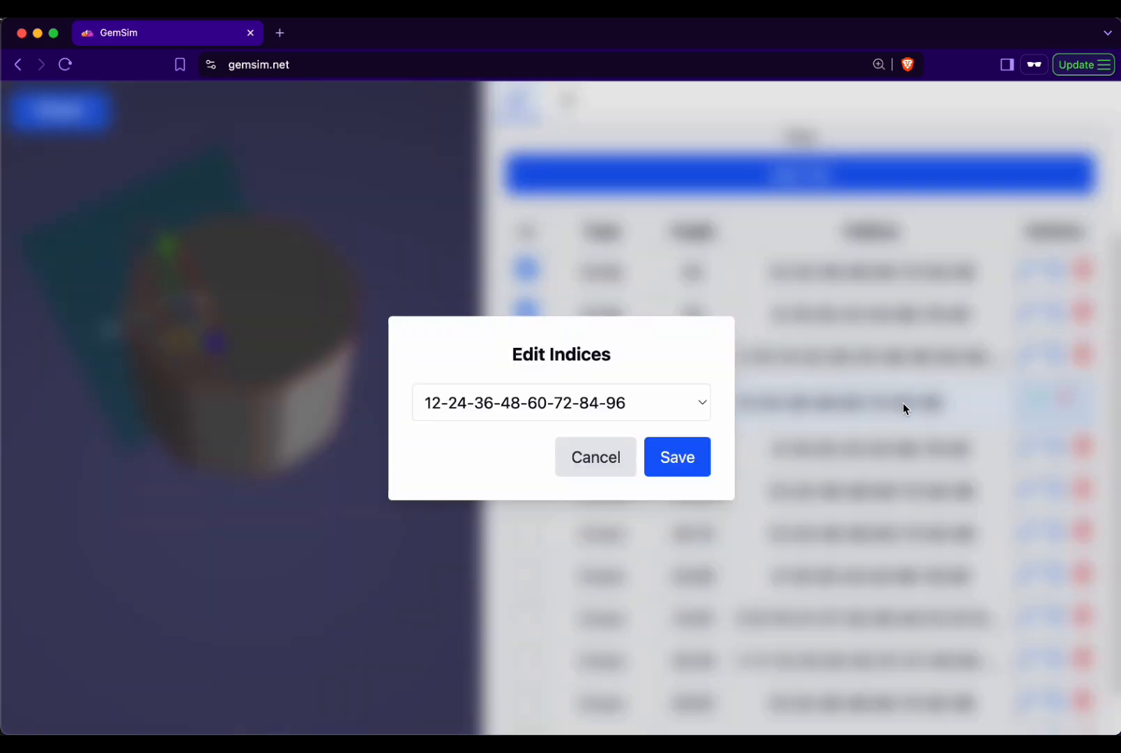
pyautogui.click(569, 419)
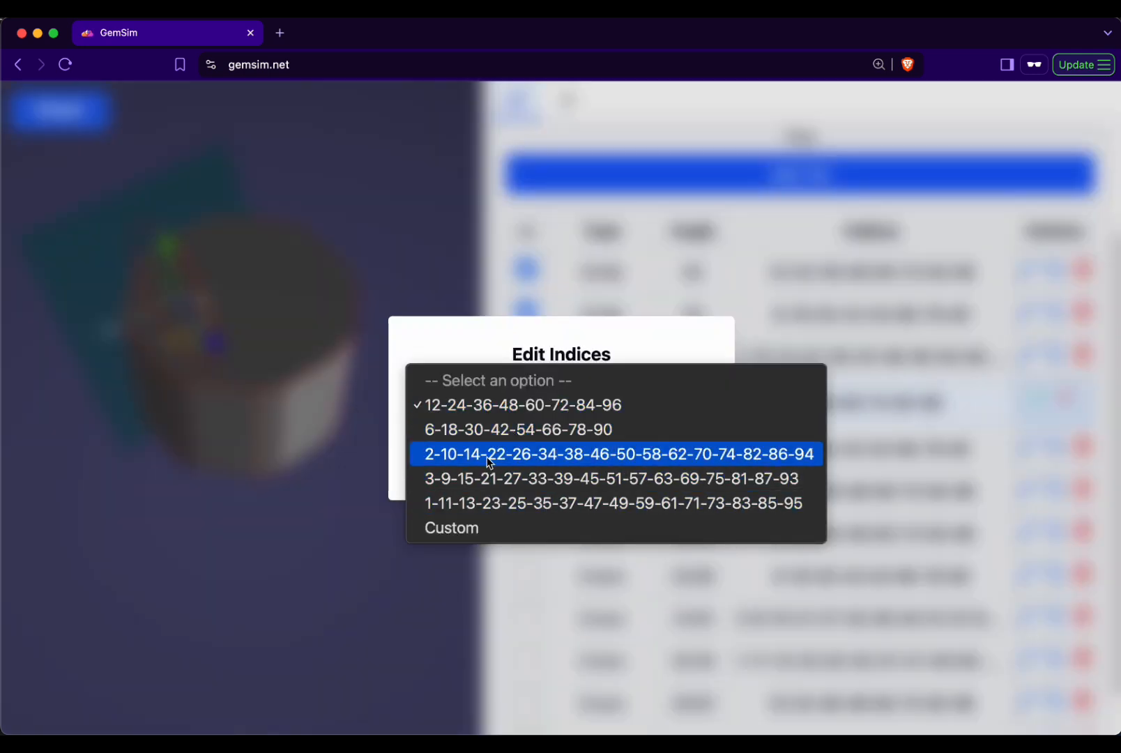
pyautogui.click(471, 527)
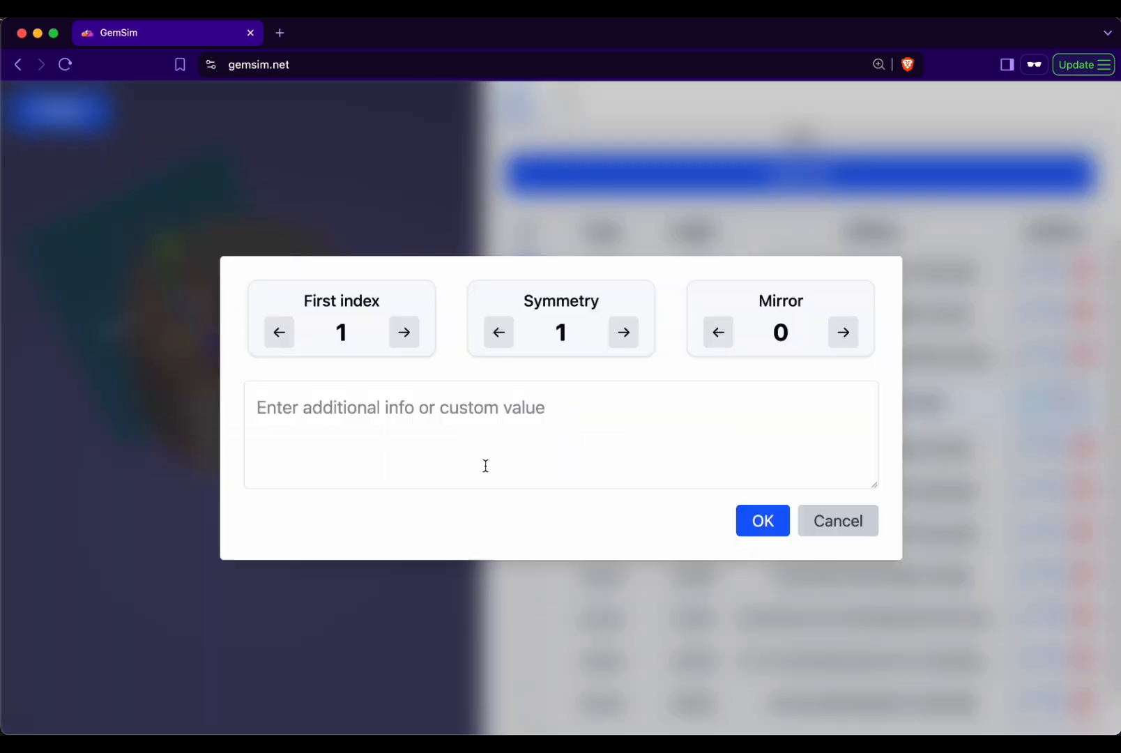
pyautogui.click(866, 521)
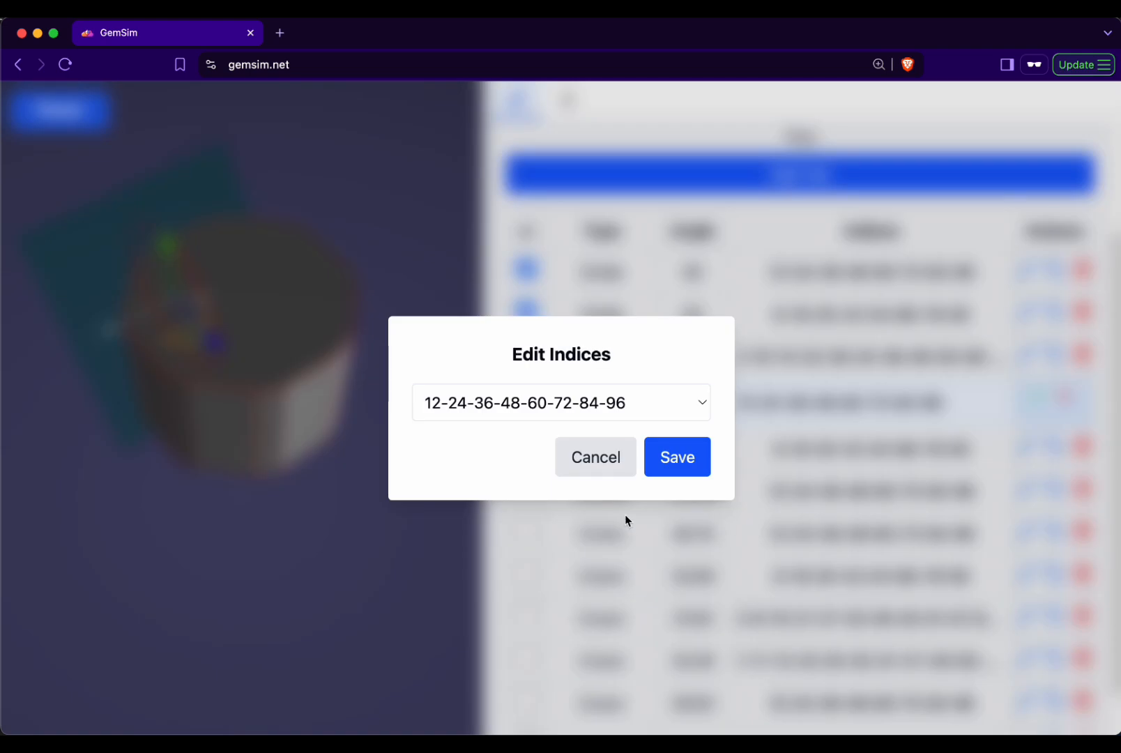
pyautogui.click(560, 465)
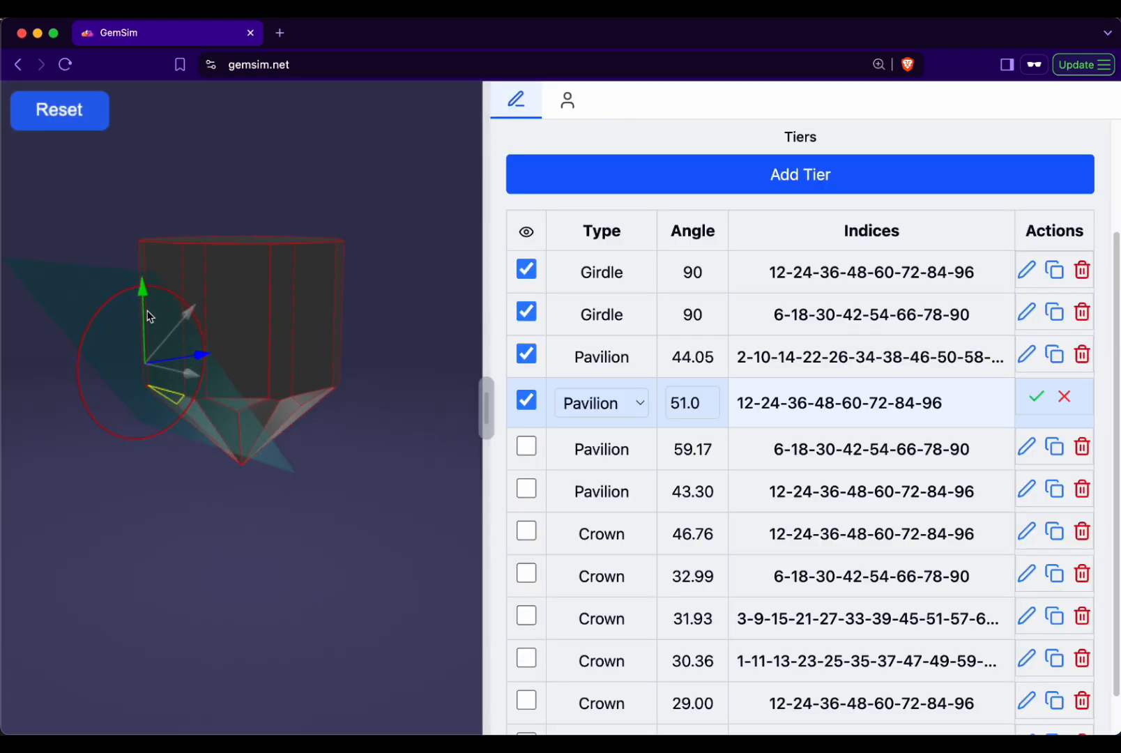
# - Try moving the 51.07 pavilion tier's cutting plane slightly upward and discard the edit
pyautogui.moveTo(144, 300)
pyautogui.mouseDown()
pyautogui.moveTo(150, 289)
pyautogui.moveTo(147, 309)
pyautogui.moveTo(152, 291)
pyautogui.mouseUp()
pyautogui.click(1065, 398)
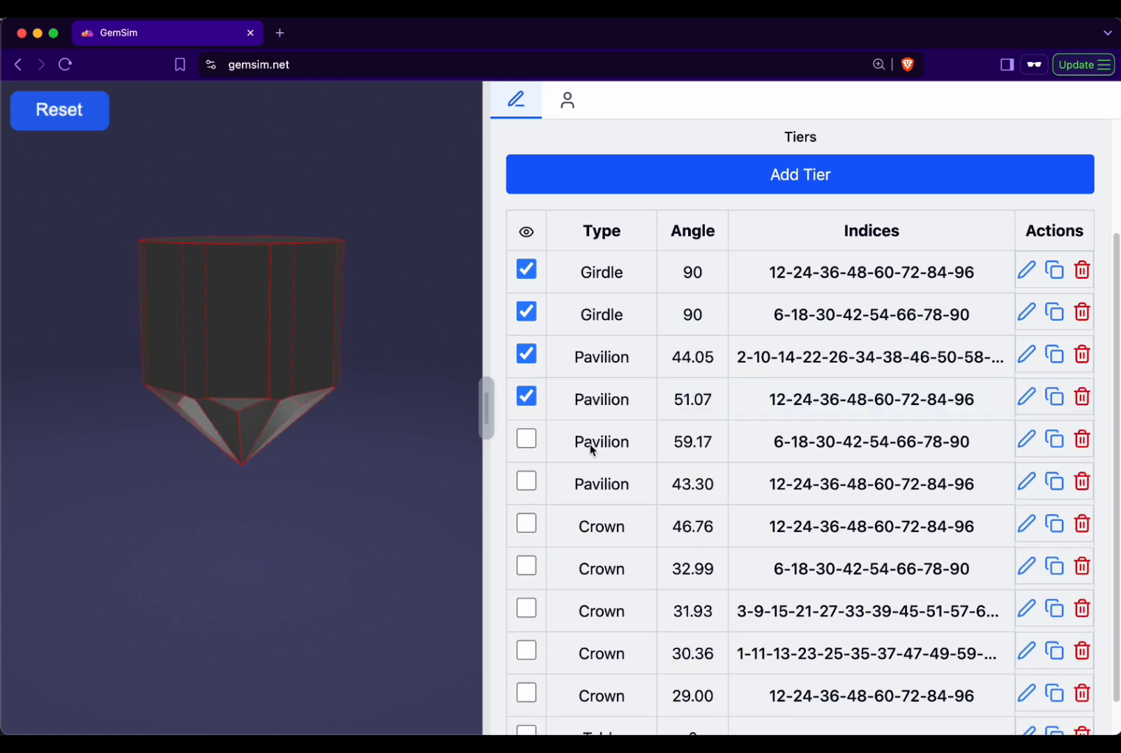
# - Show the 59.17 pavilion tier and inspect its facets from below
pyautogui.click(526, 439)
pyautogui.moveTo(348, 493); pyautogui.dragTo(358, 421)
pyautogui.scroll(2, 353, 421)
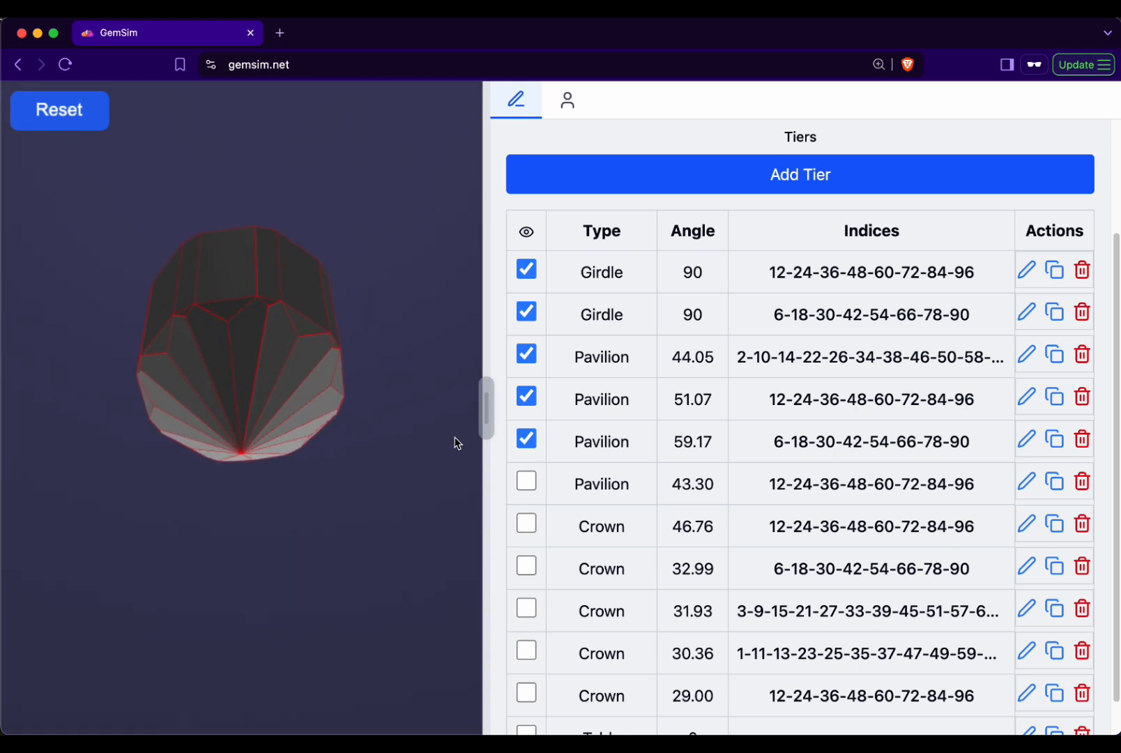
# - Edit the 59.17 pavilion tier, raising its angle to about 70.1 and stepping it back down
pyautogui.click(1033, 441)
pyautogui.click(707, 440)
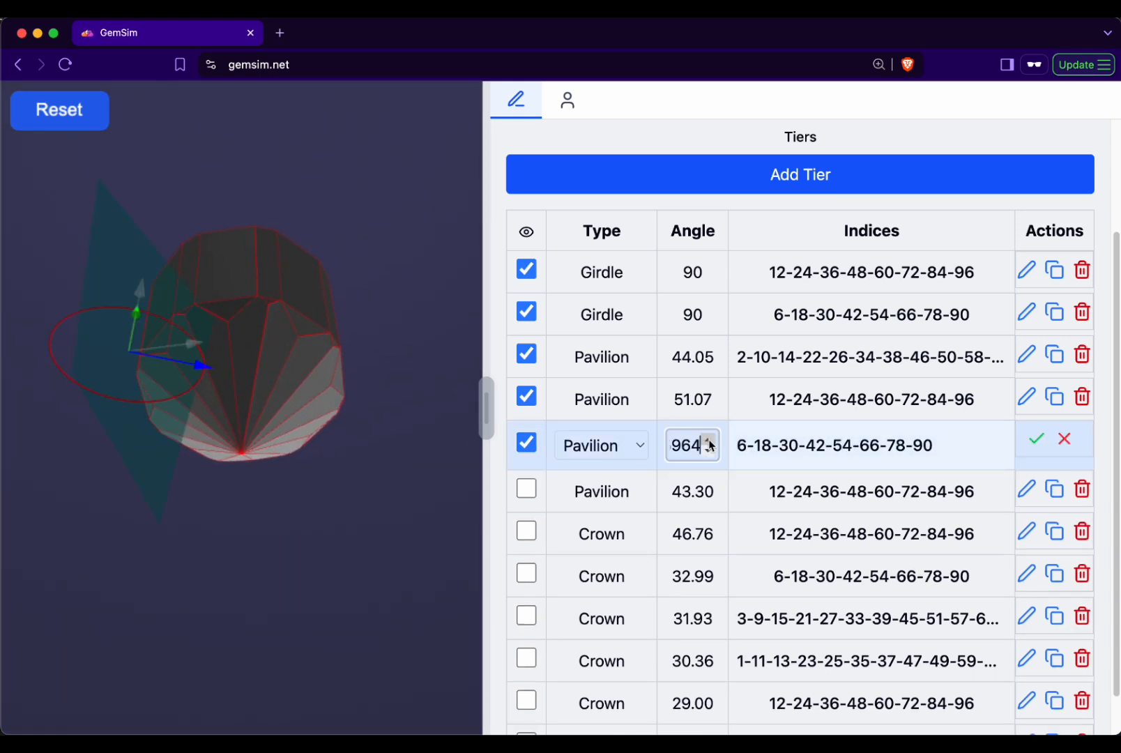
pyautogui.click(707, 440)
pyautogui.click(707, 440)
pyautogui.moveTo(293, 397); pyautogui.dragTo(347, 541)
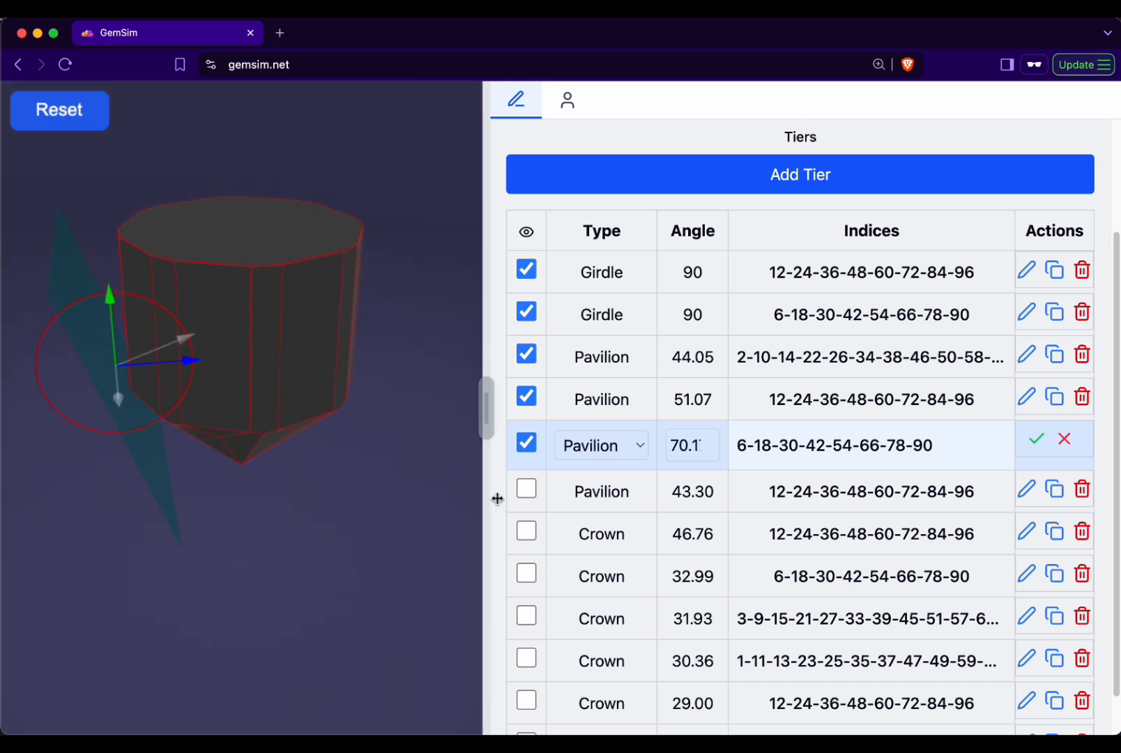
pyautogui.click(708, 452)
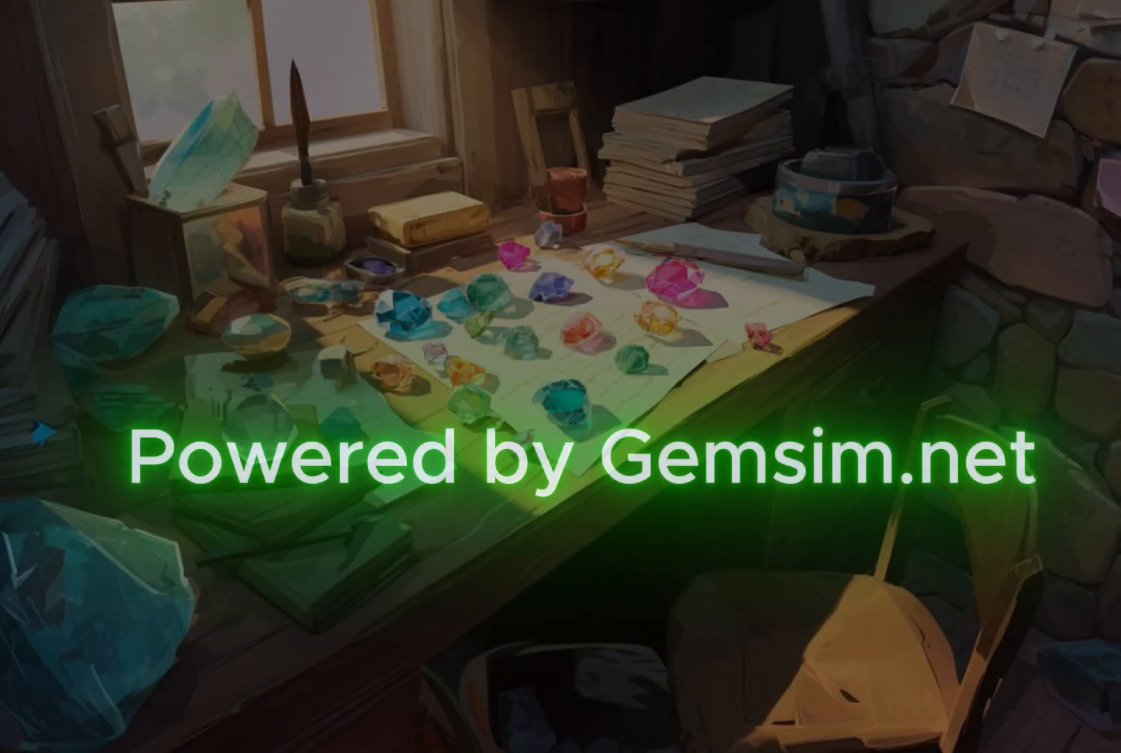